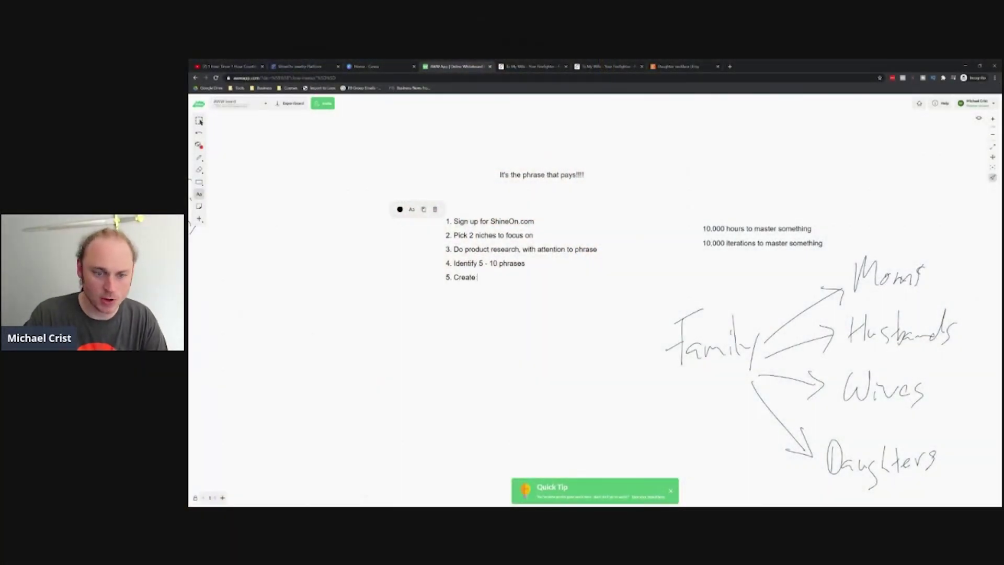
Complete AWW step 5 as 'Create your first 5 - 10 designs' and return to Canva.
type("your first 5 des")
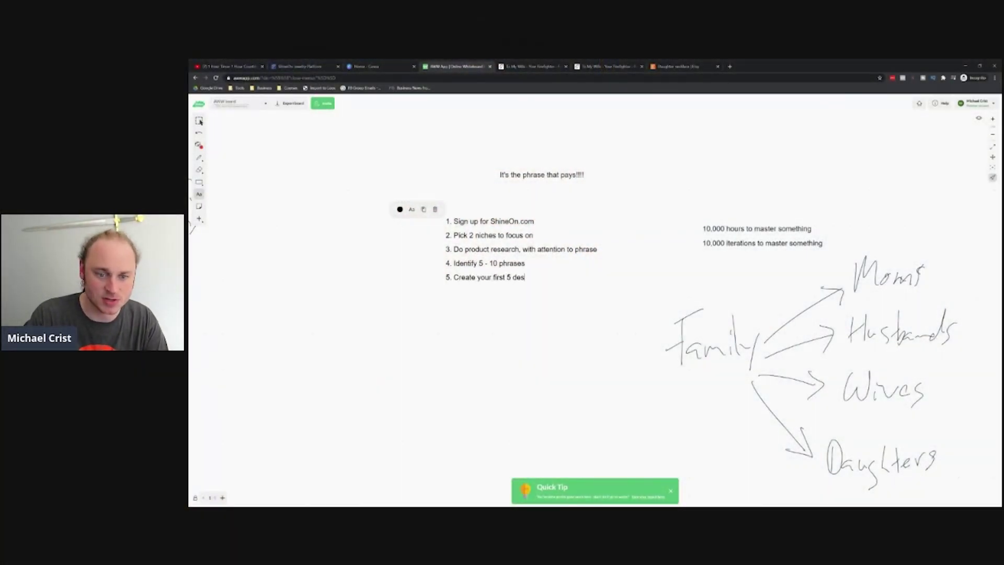
type("igns ")
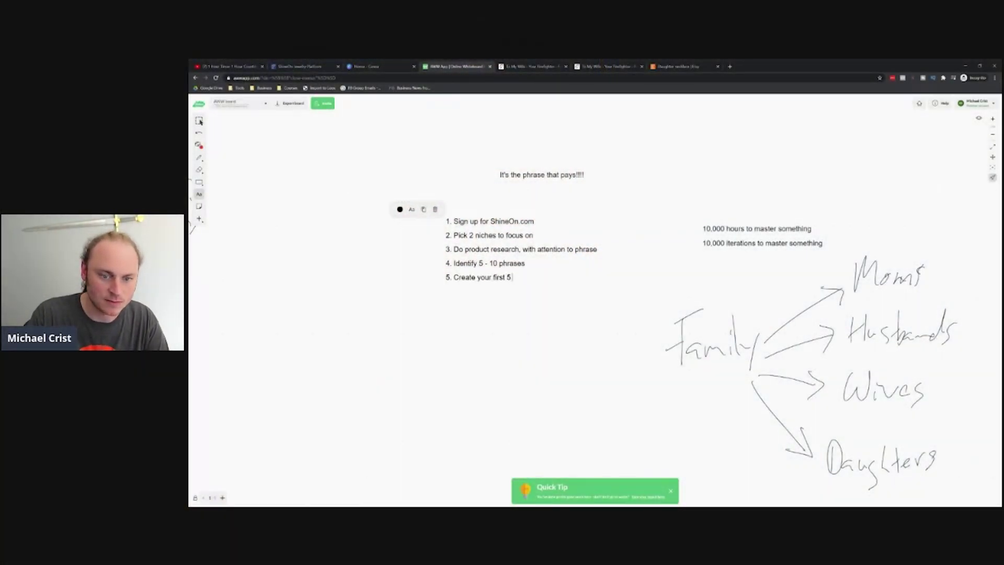
type(" designs")
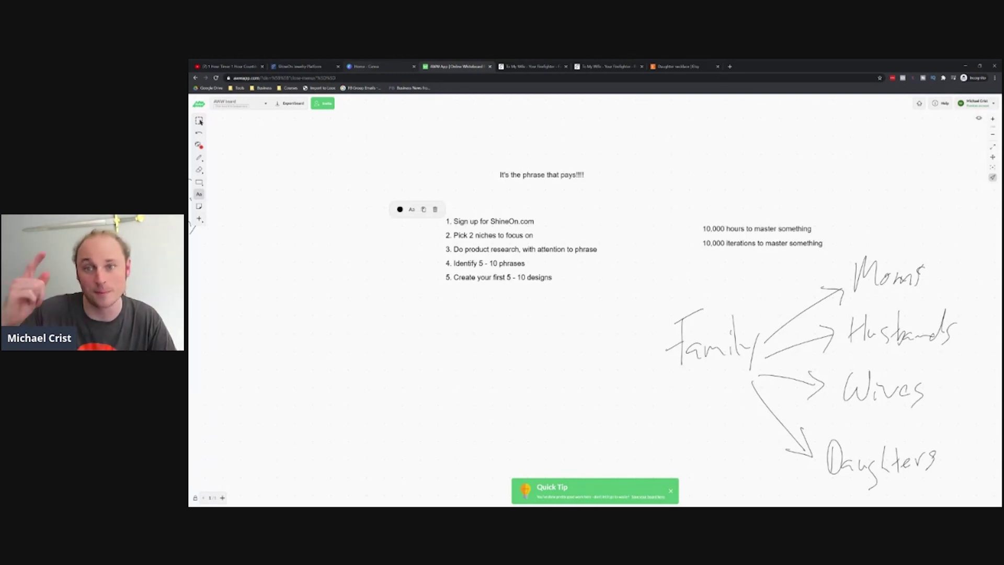
key("ctrl+shift+Tab")
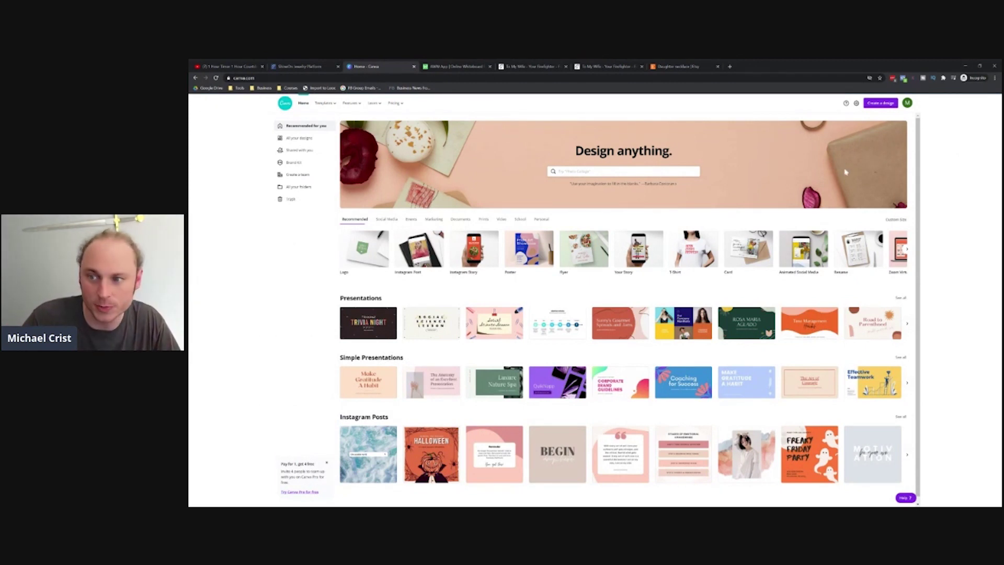
Create a blank 3000 x 3000 px custom-size design, then bring up the ShineOn catalog.
left_click(881, 103)
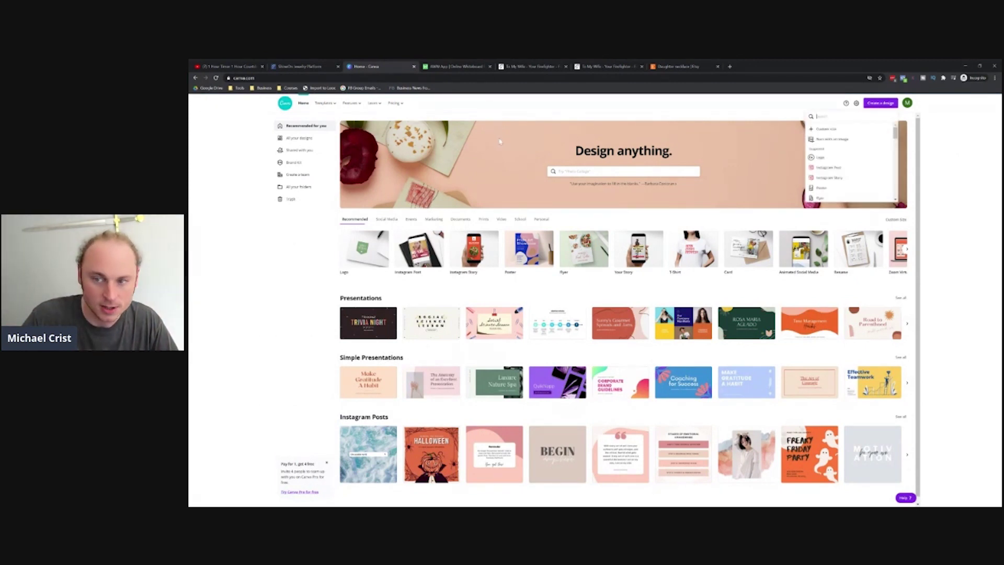
left_click(826, 129)
type("3000")
key("Tab")
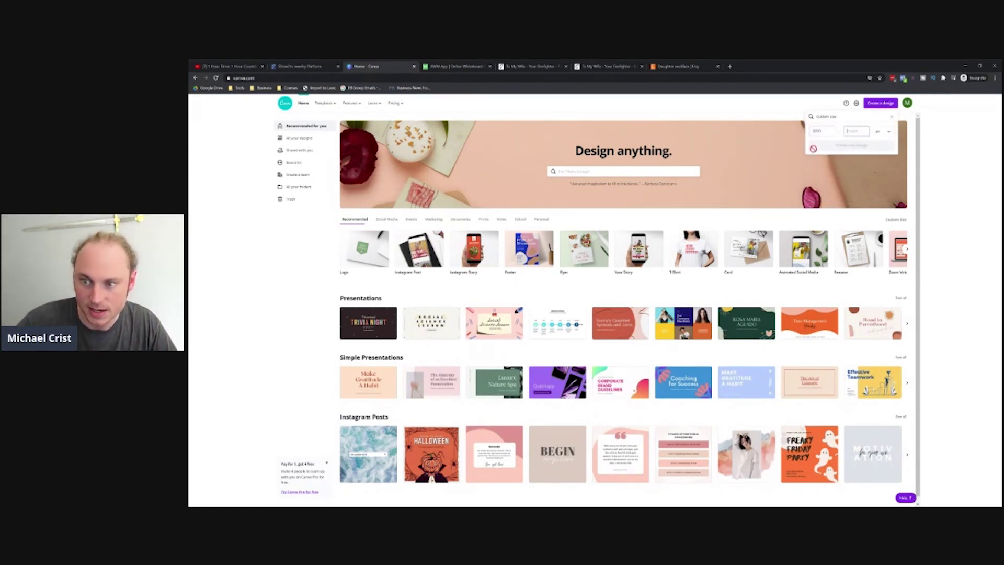
type("3000")
key("Return")
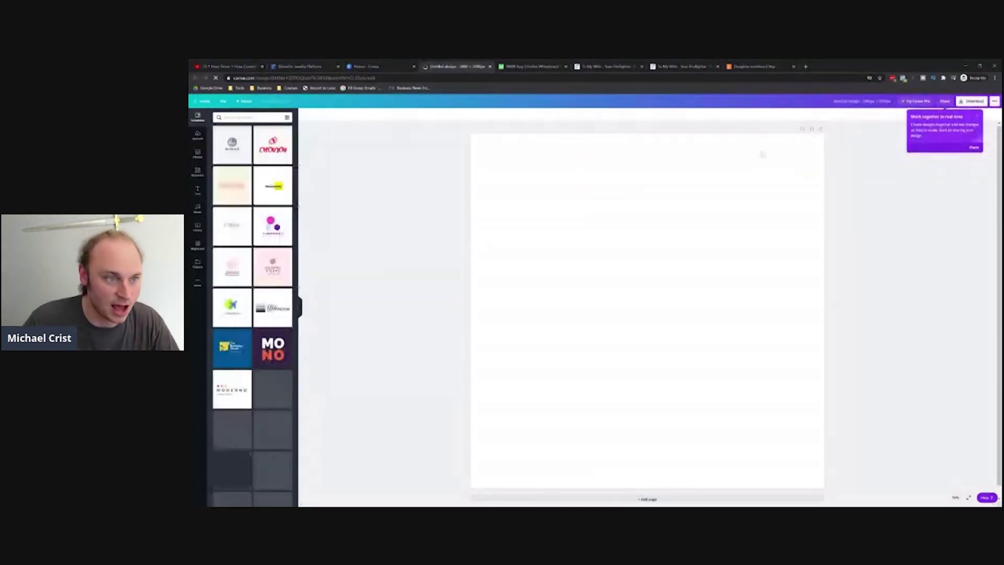
left_click(283, 70)
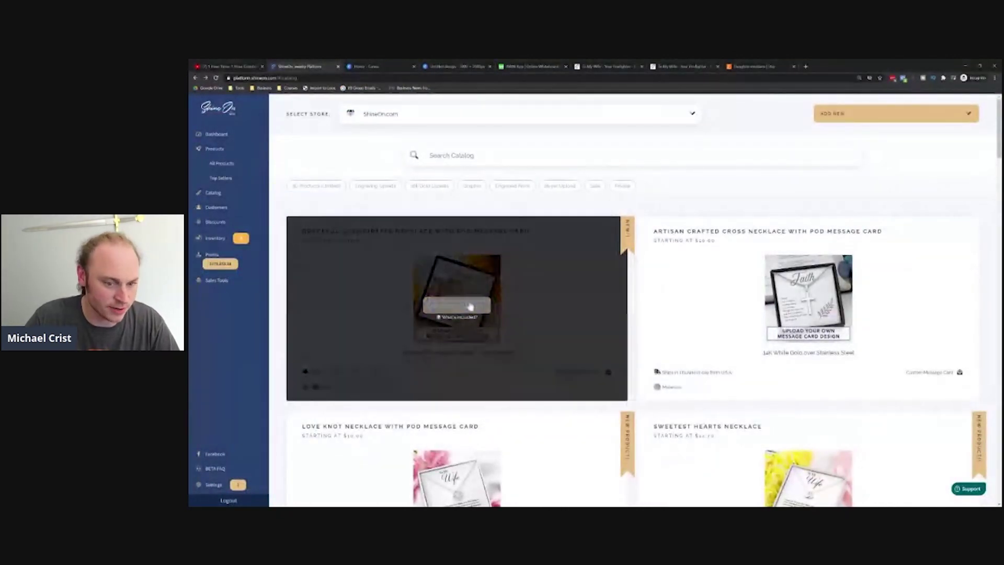
Open the giraffe necklace's message-card page and note its 1000x1000 px artwork requirement.
left_click(457, 305)
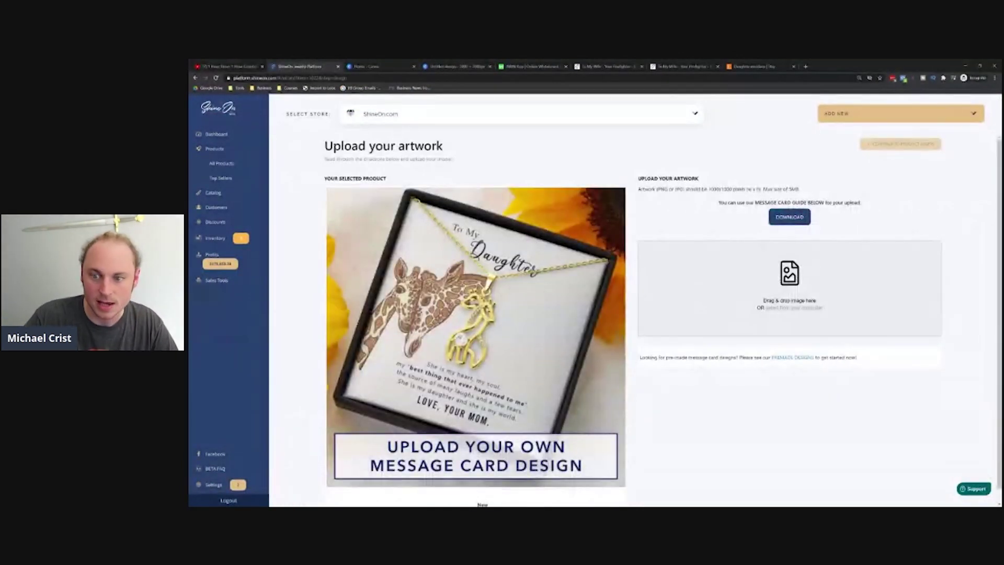
triple_click(720, 195)
left_click(719, 195)
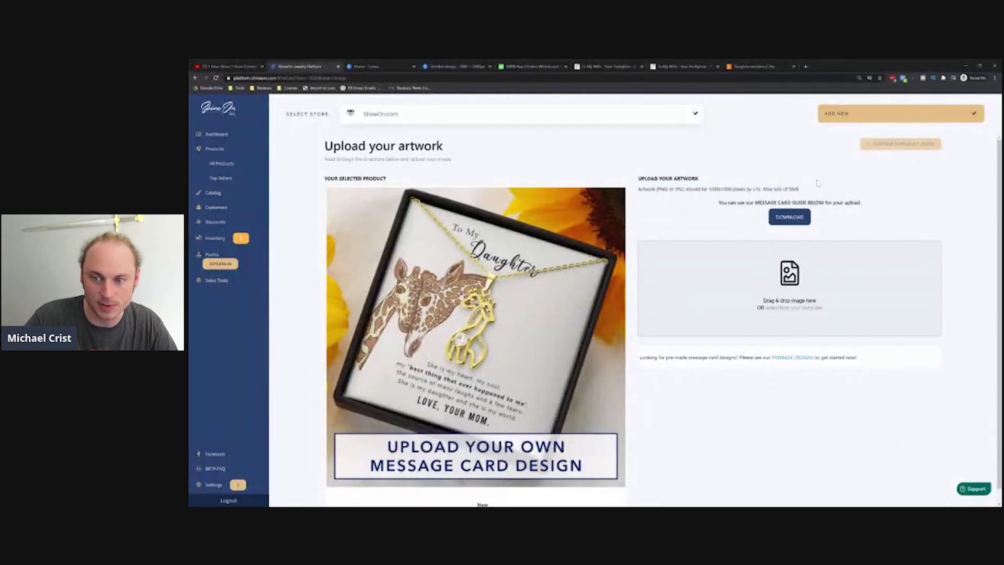
triple_click(720, 188)
left_click(711, 189)
mouse_move(711, 188)
left_mouse_down()
mouse_move(735, 189)
mouse_move(711, 191)
mouse_move(720, 203)
left_mouse_up()
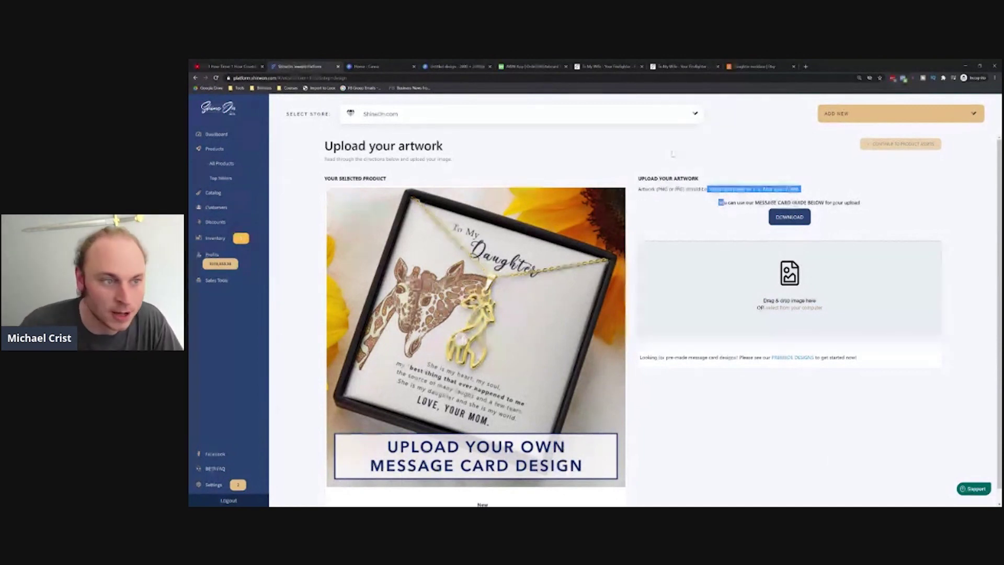
left_click(439, 67)
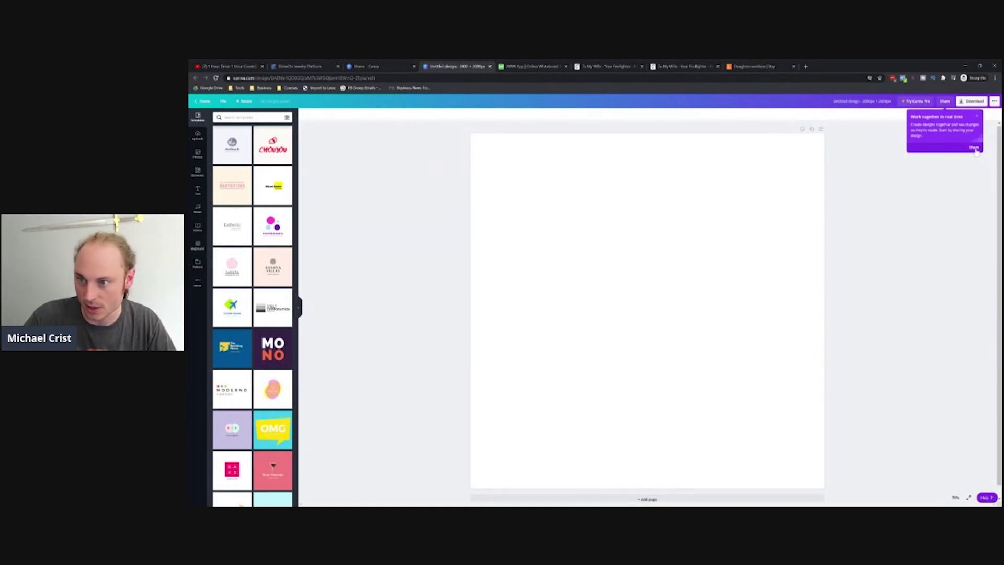
Fill the page background with purple, then soften it to a muted dusky shade in the colour picker.
left_click(613, 140)
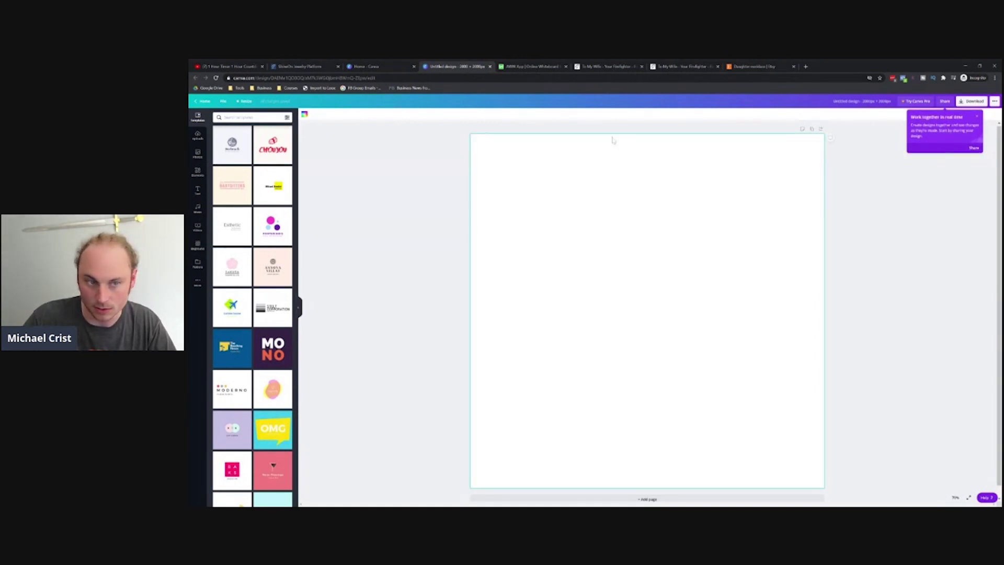
left_click(305, 114)
left_click(287, 217)
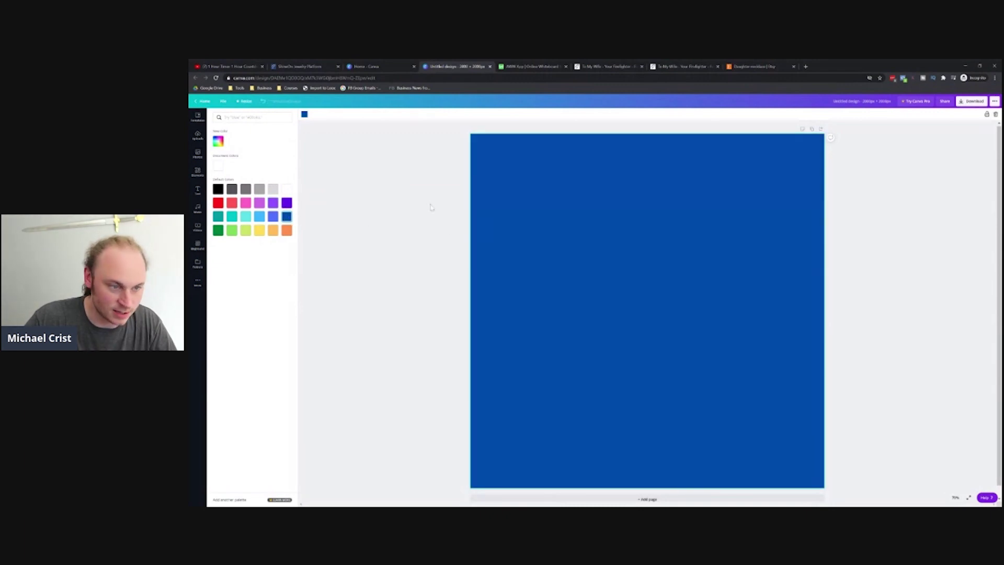
left_click(218, 142)
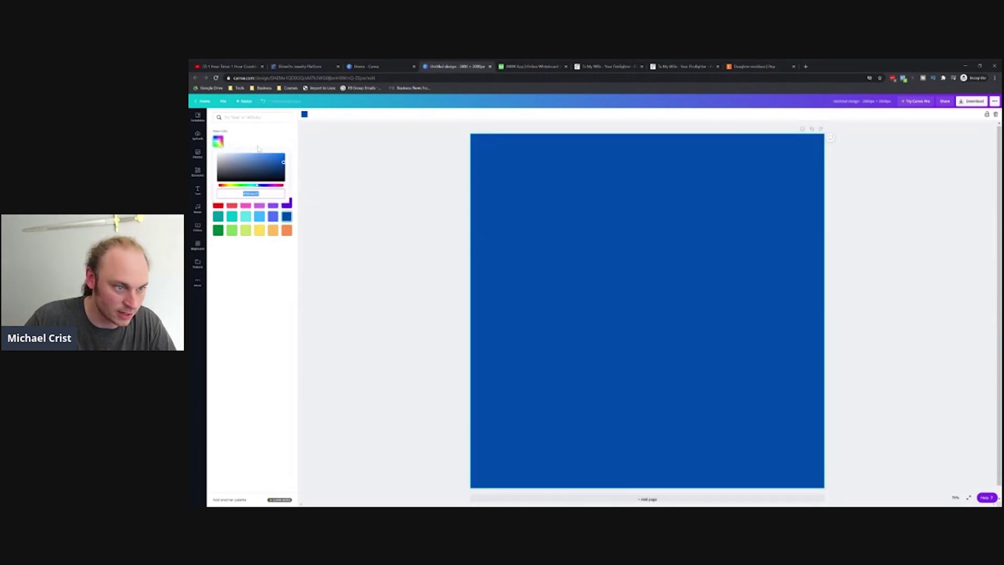
left_click(283, 167)
left_click(271, 165)
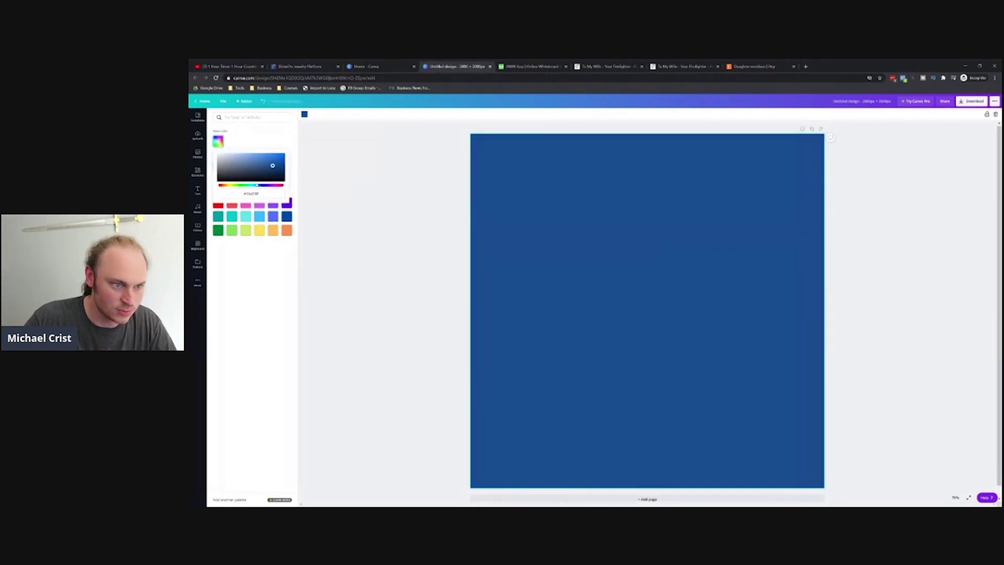
left_click(287, 210)
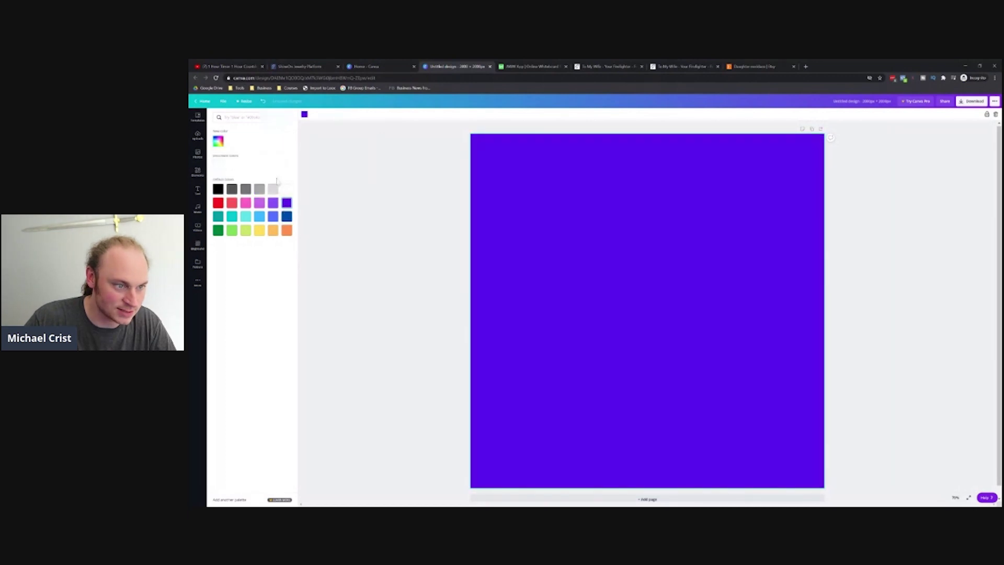
left_click(218, 141)
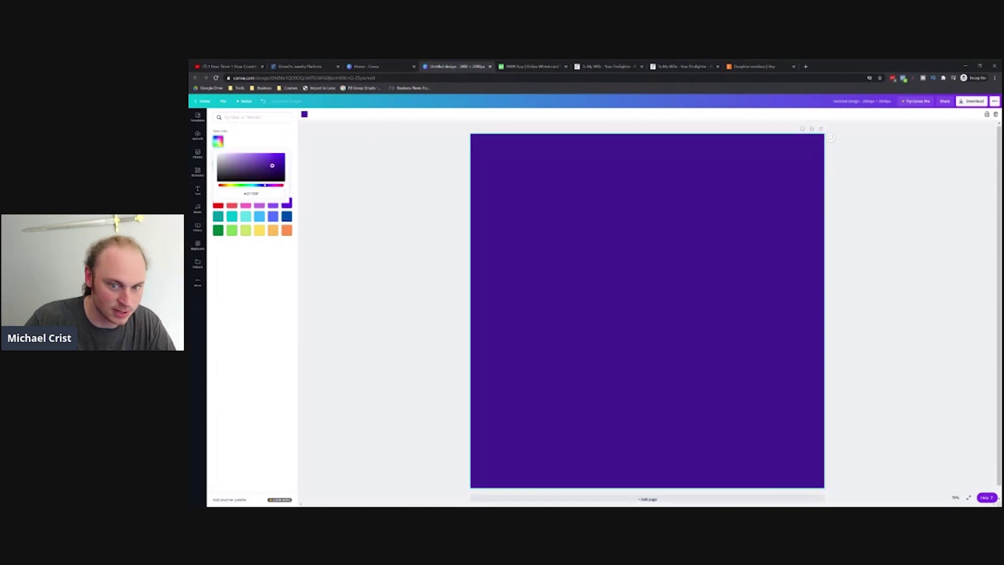
left_click_drag(274, 161, 249, 165)
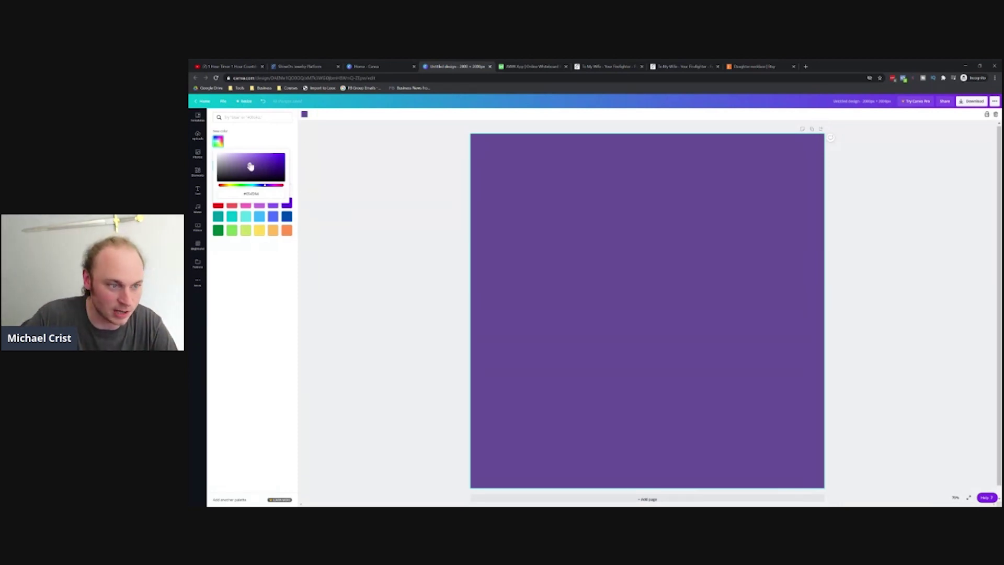
left_click_drag(250, 164, 239, 168)
Add a white 'Daughter' heading and move it to the top centre of the page.
left_click(304, 183)
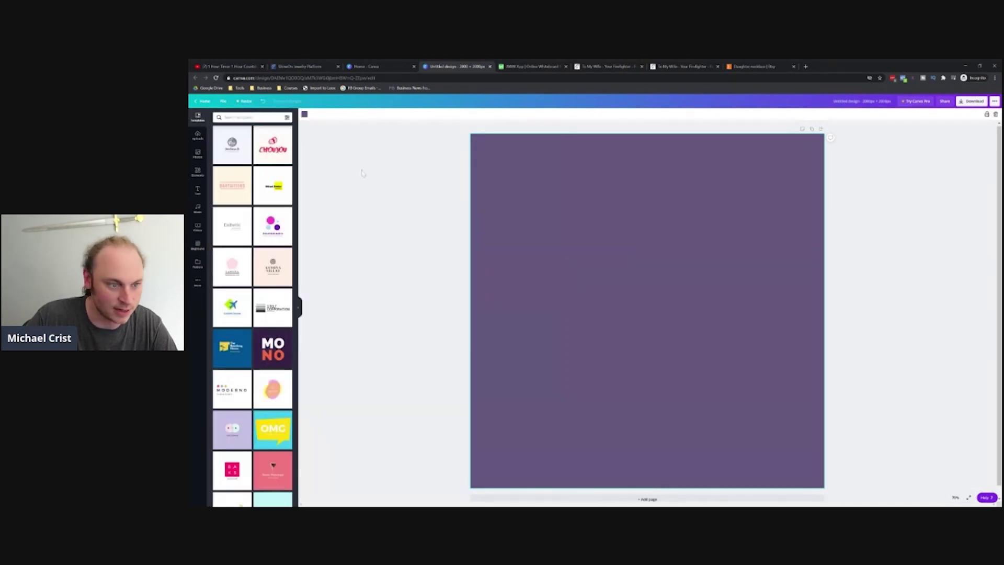
left_click(197, 191)
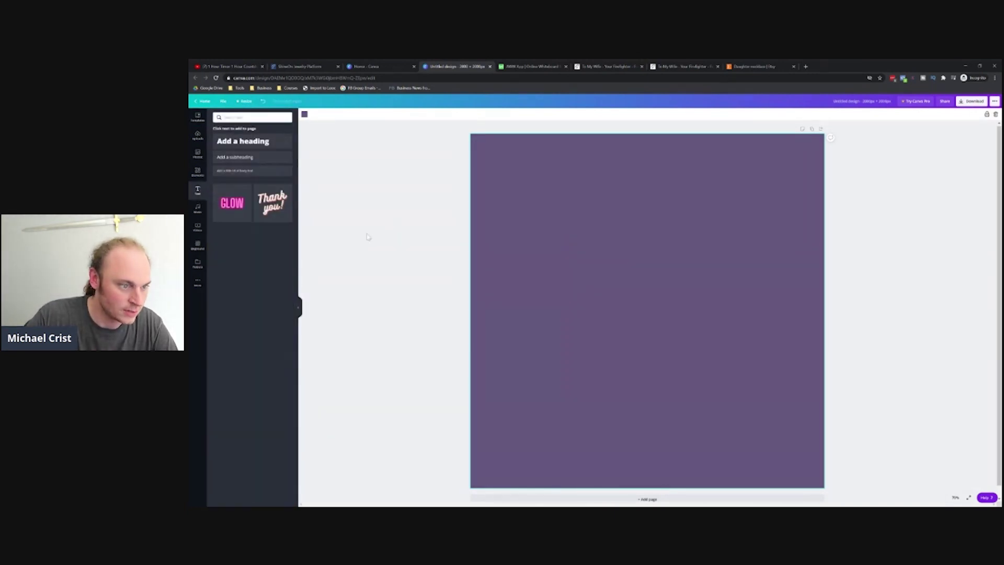
left_click(242, 141)
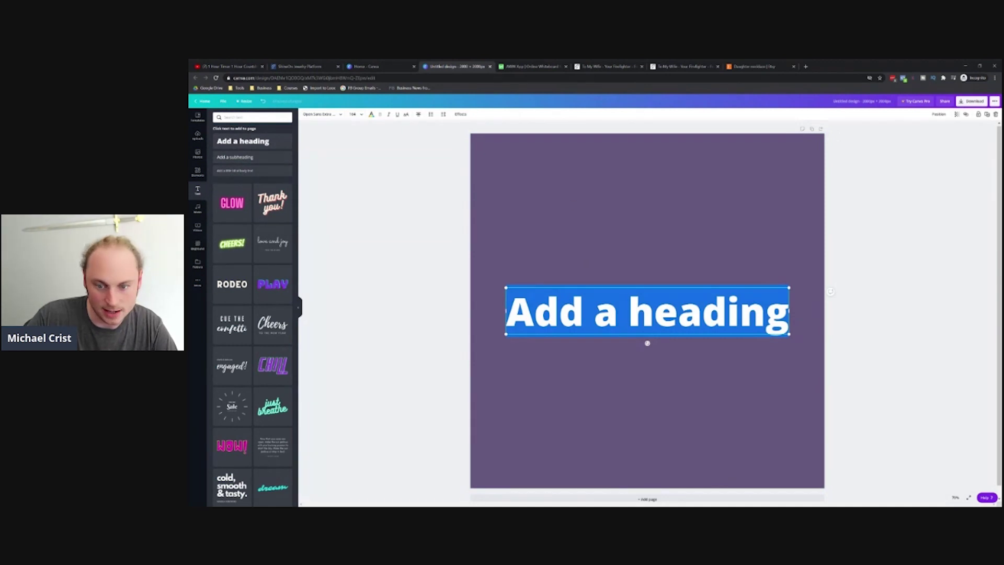
type("To m")
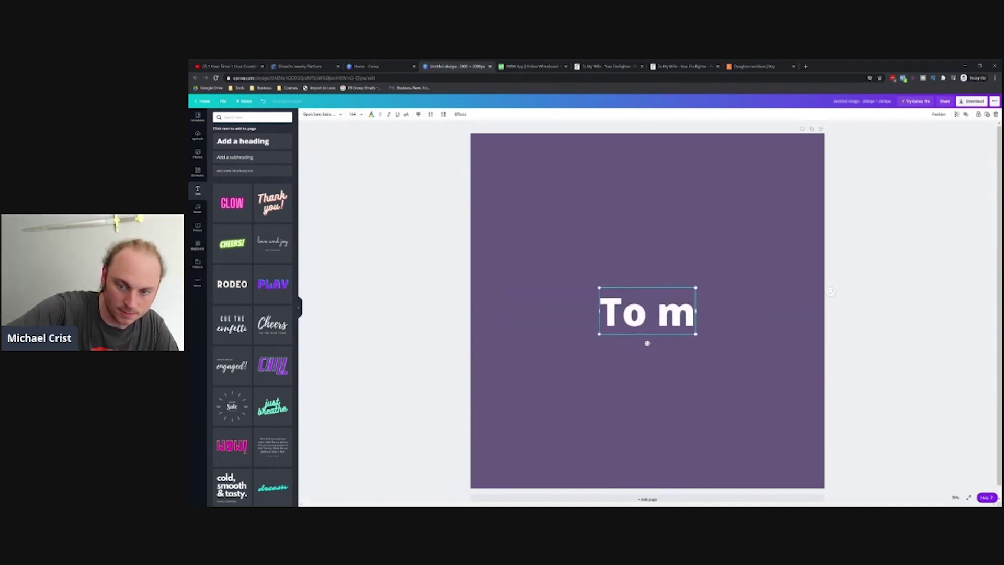
key("BackSpace")
key("BackSpace")
type("My Daughter")
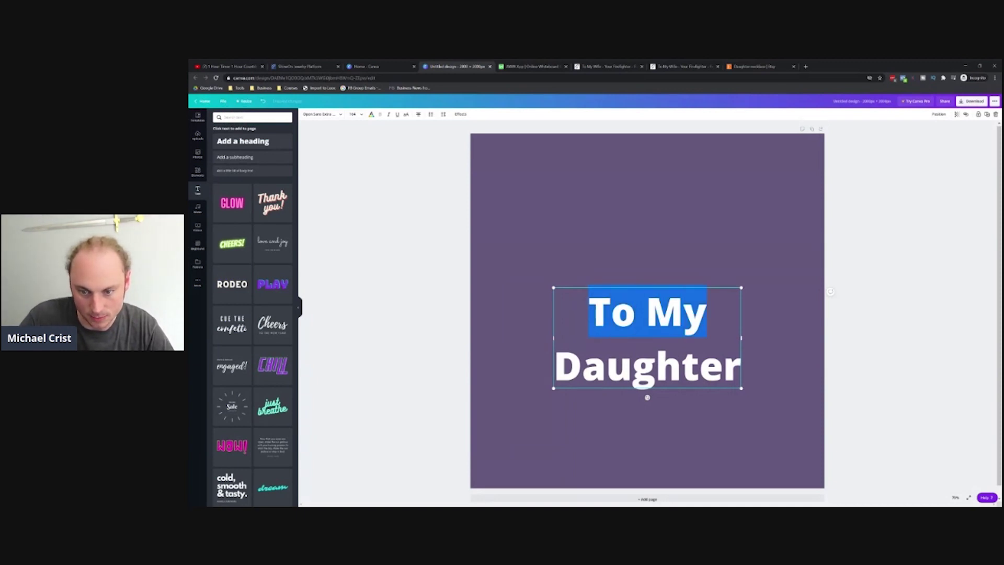
key("BackSpace")
left_click_drag(675, 326, 675, 236)
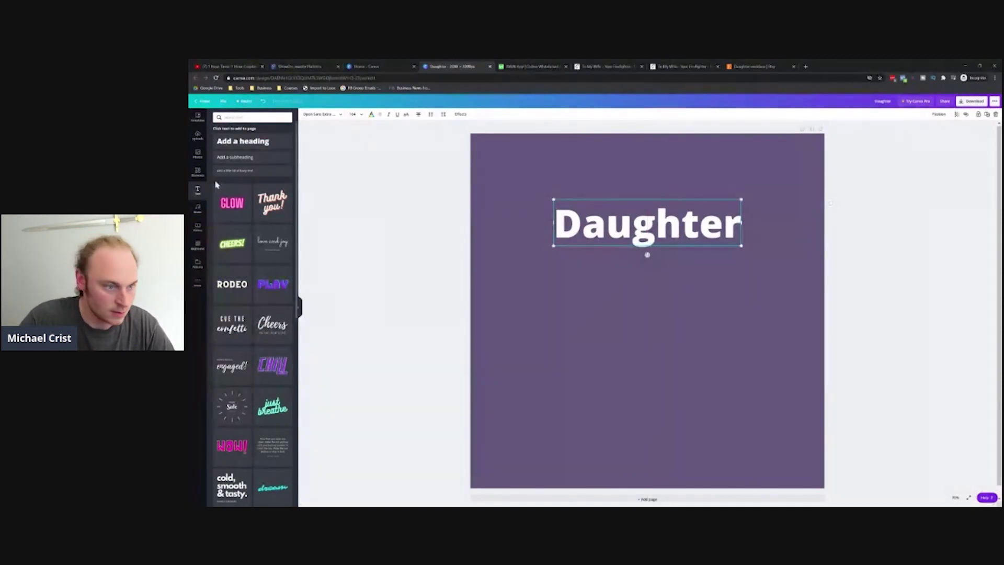
Add a second heading box reading 'To My' below Daughter and select its text.
left_click(238, 140)
type("Tt")
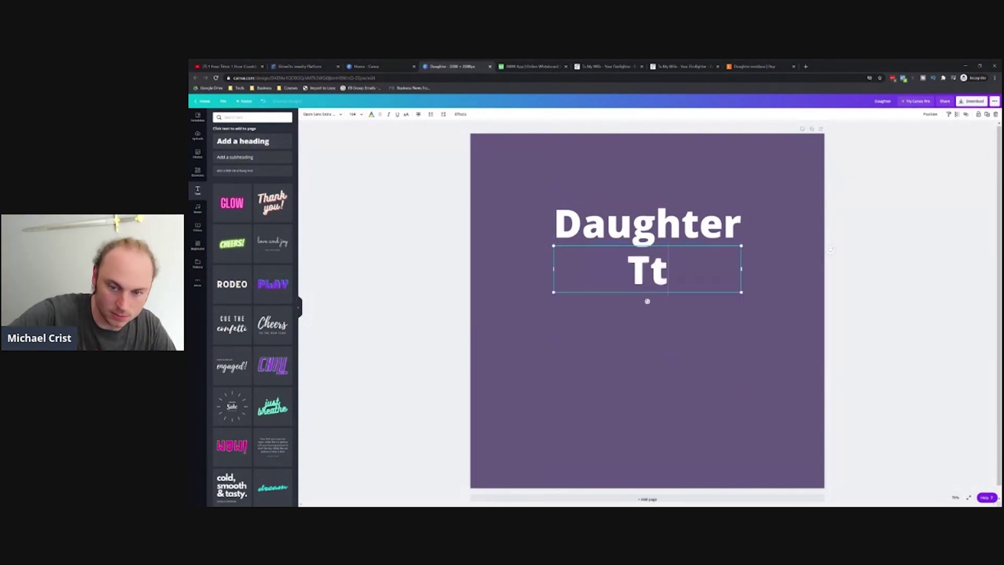
type("o")
key("BackSpace")
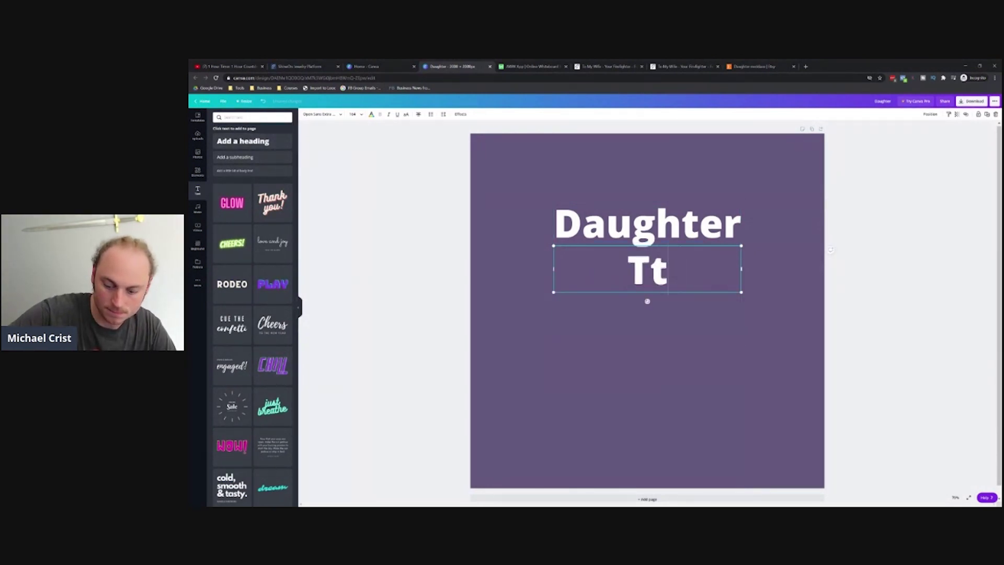
key("BackSpace")
type("o My")
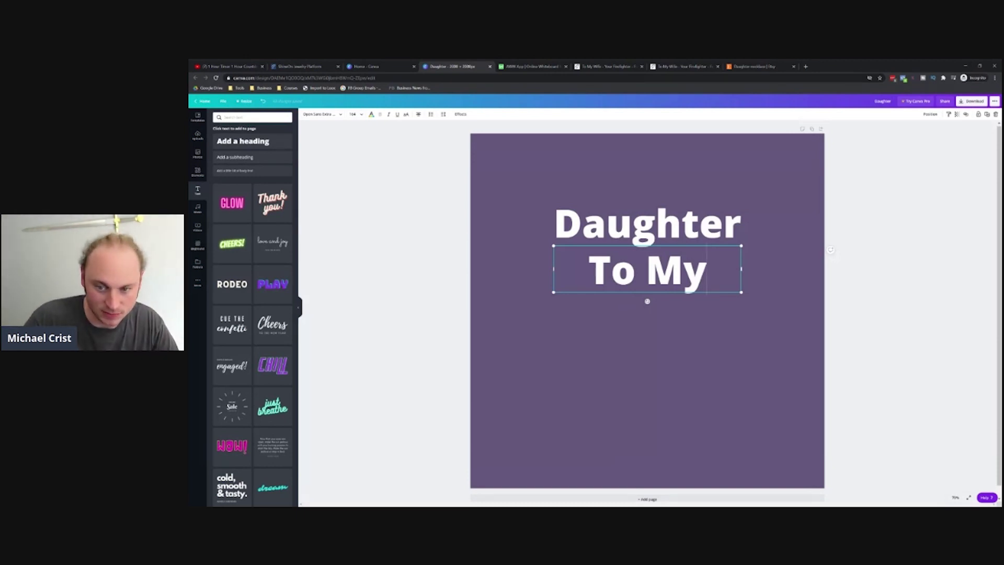
key("ctrl+a")
Set the 'To My' text to font size 88.
left_click(361, 115)
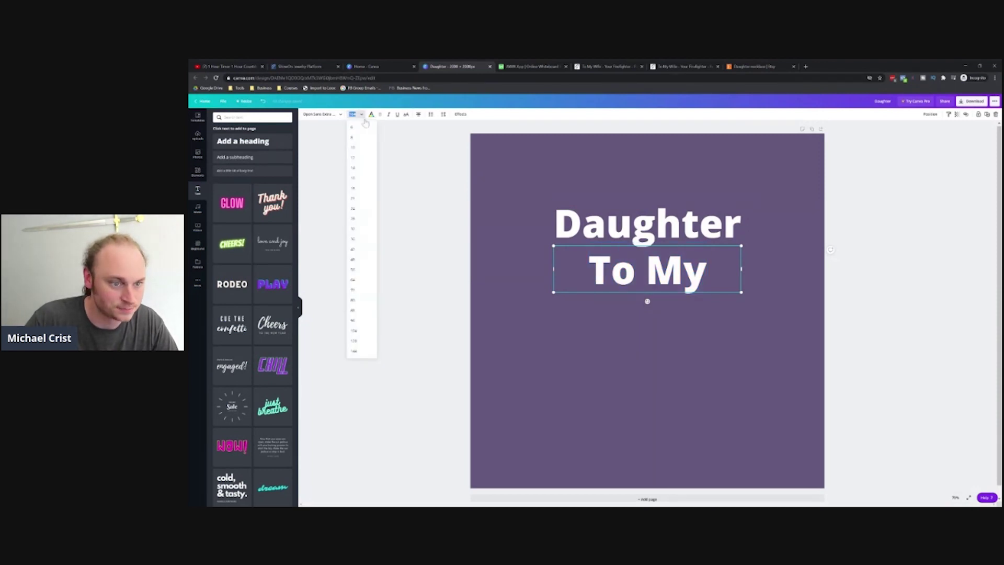
left_click(368, 240)
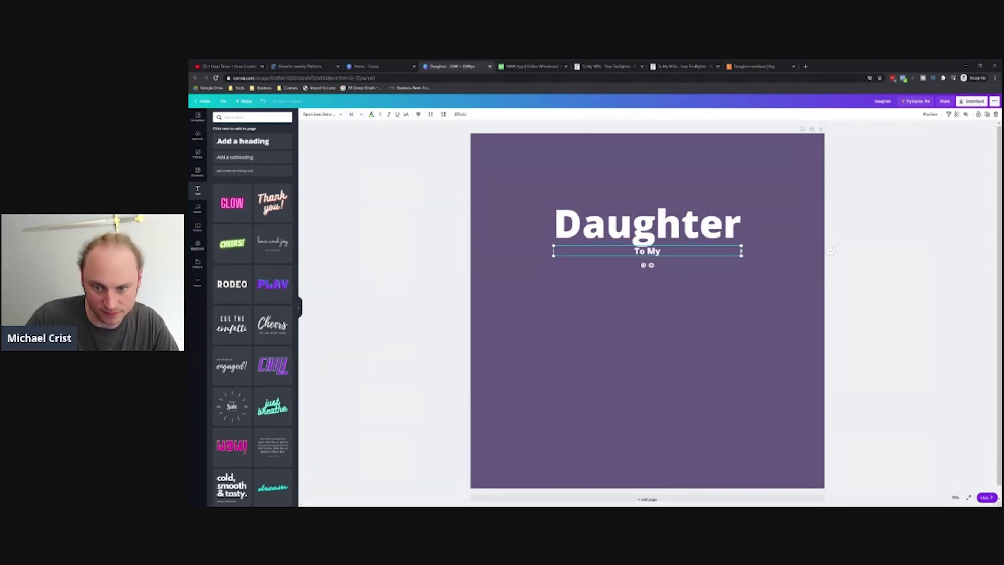
left_click(364, 116)
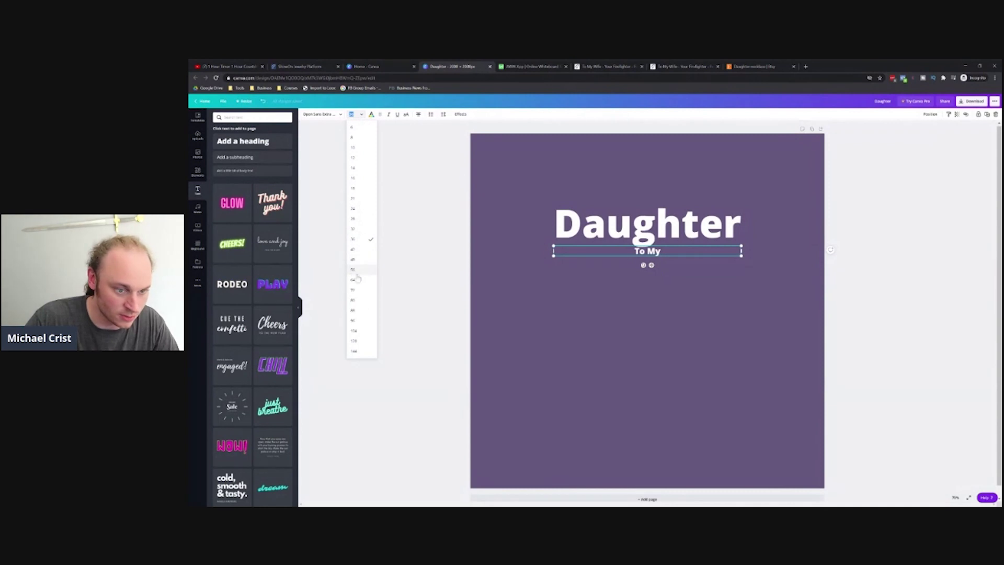
left_click(358, 278)
left_click(356, 115)
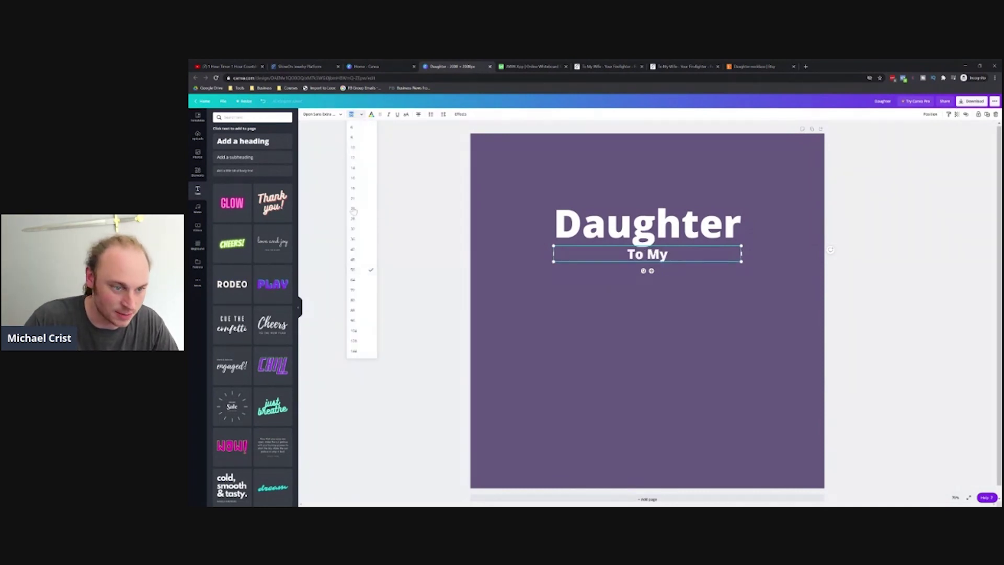
left_click(358, 292)
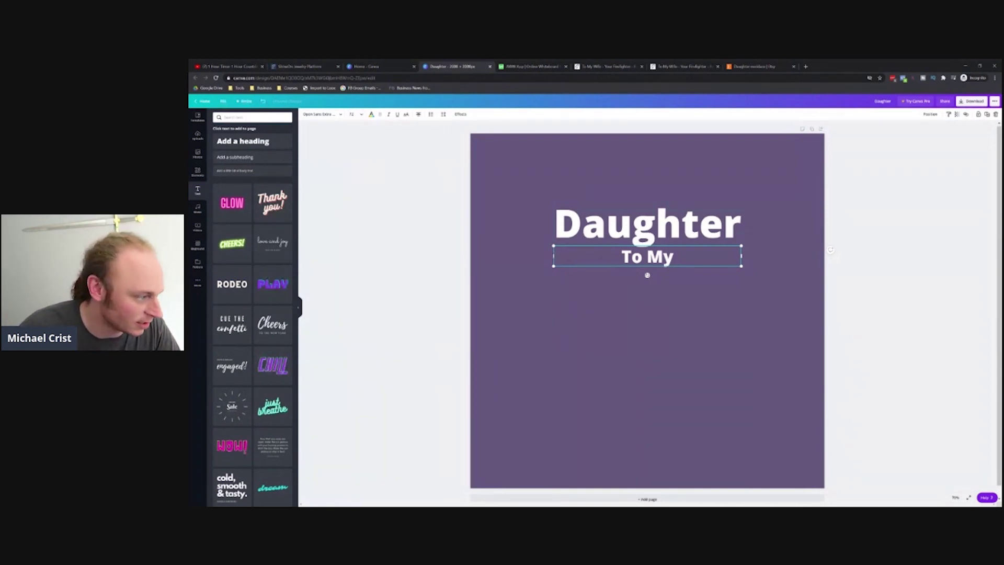
left_click(353, 114)
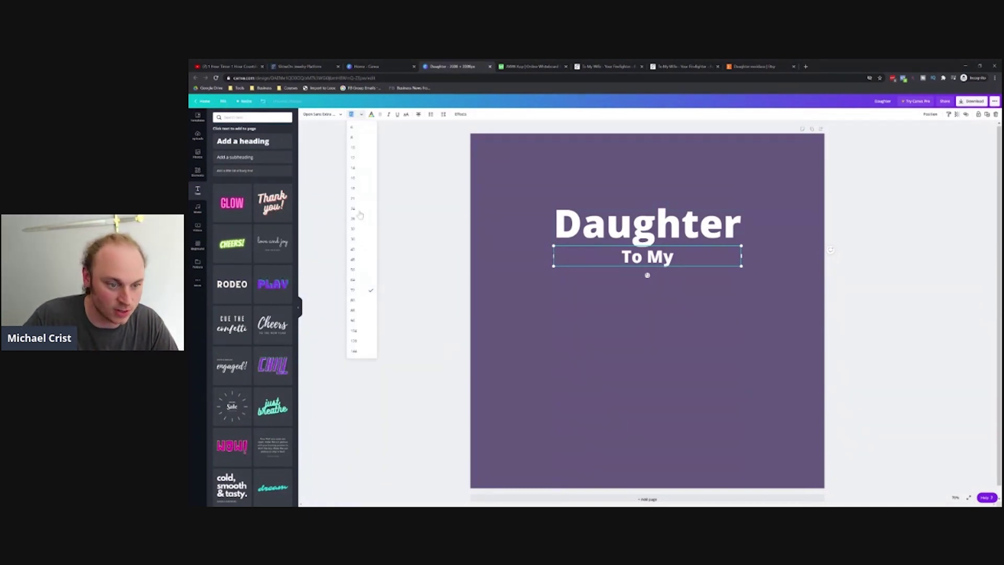
left_click(362, 310)
Centre 'To My' above 'Daughter' so the heading reads To My Daughter.
left_click_drag(662, 259, 661, 165)
left_click_drag(668, 228, 668, 205)
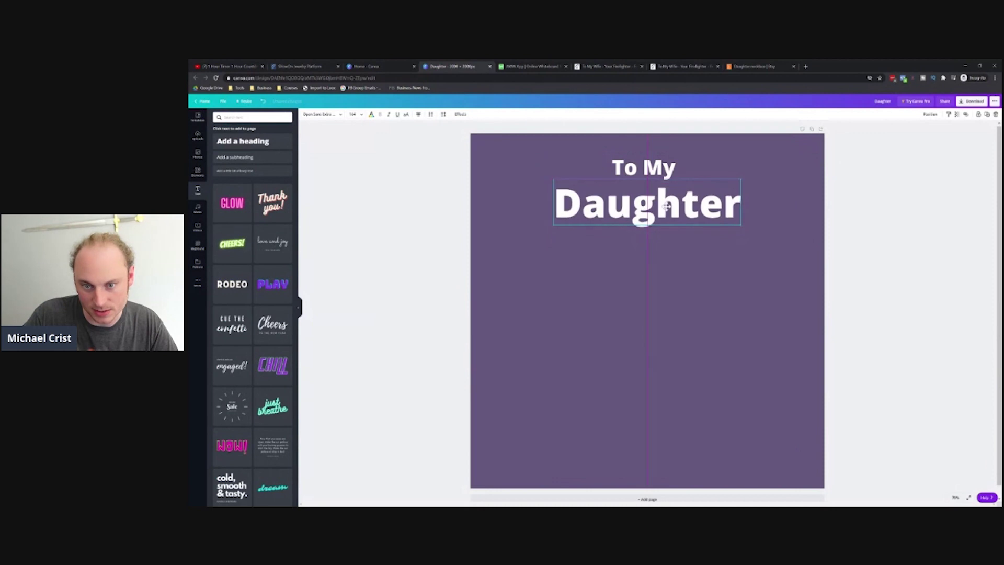
mouse_move(660, 167)
left_mouse_down()
mouse_move(647, 167)
mouse_move(663, 169)
left_mouse_up()
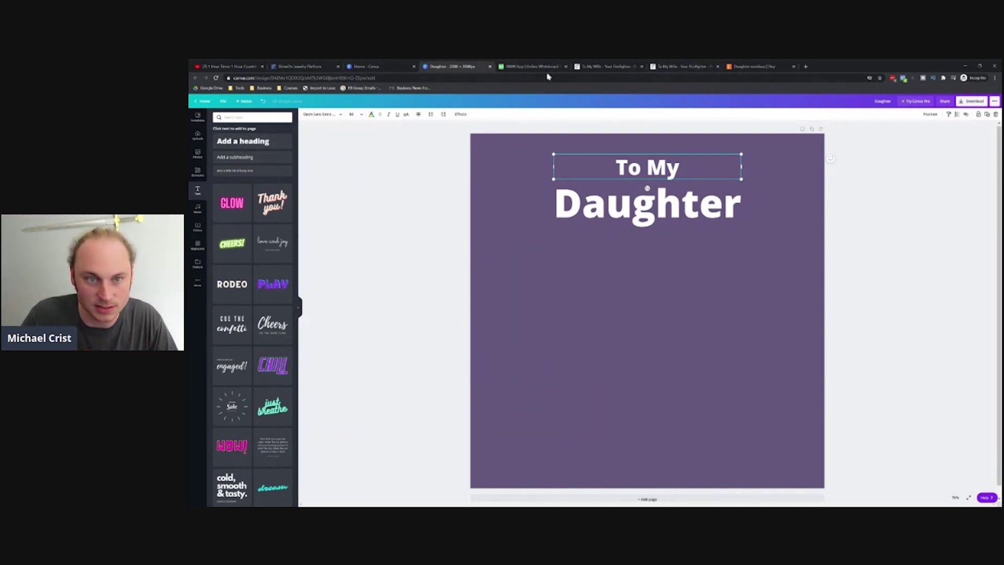
left_click(531, 67)
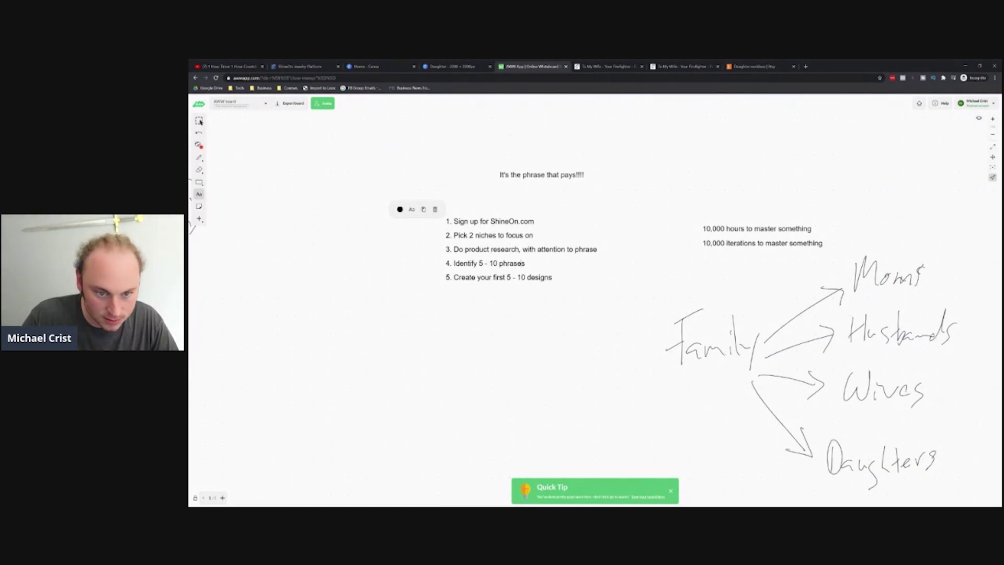
Write a 'GREETING CARD FORMAT' note with a FROM line on the AWW whiteboard.
left_click(282, 298)
left_click(261, 246)
type("GREE")
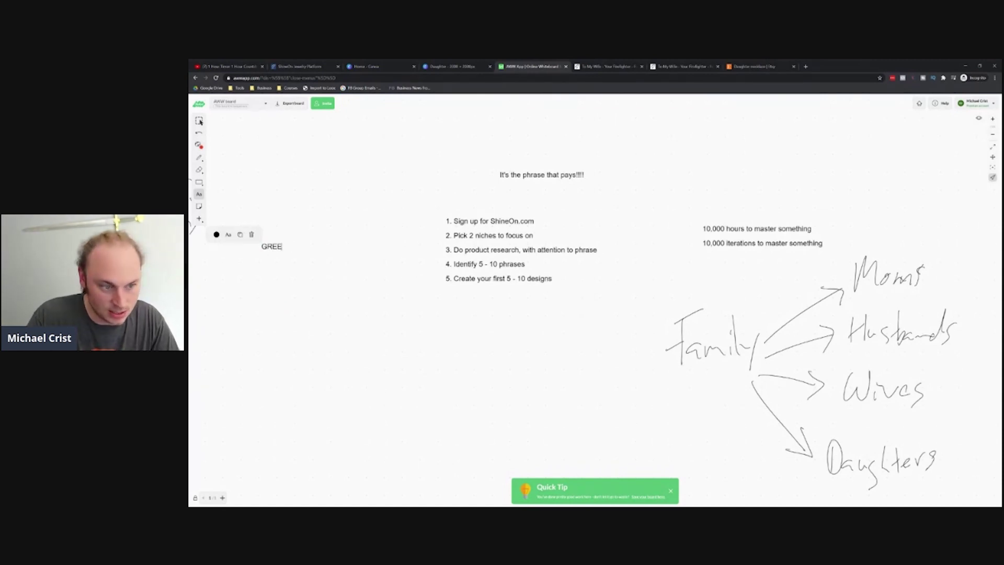
type("TING CARD FORMAT")
key("Return")
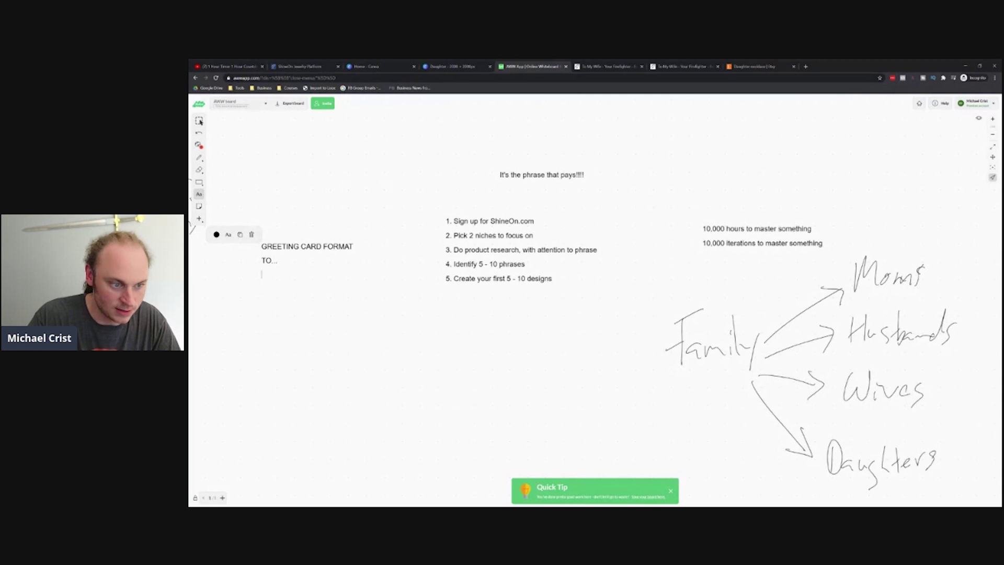
type("FROM...")
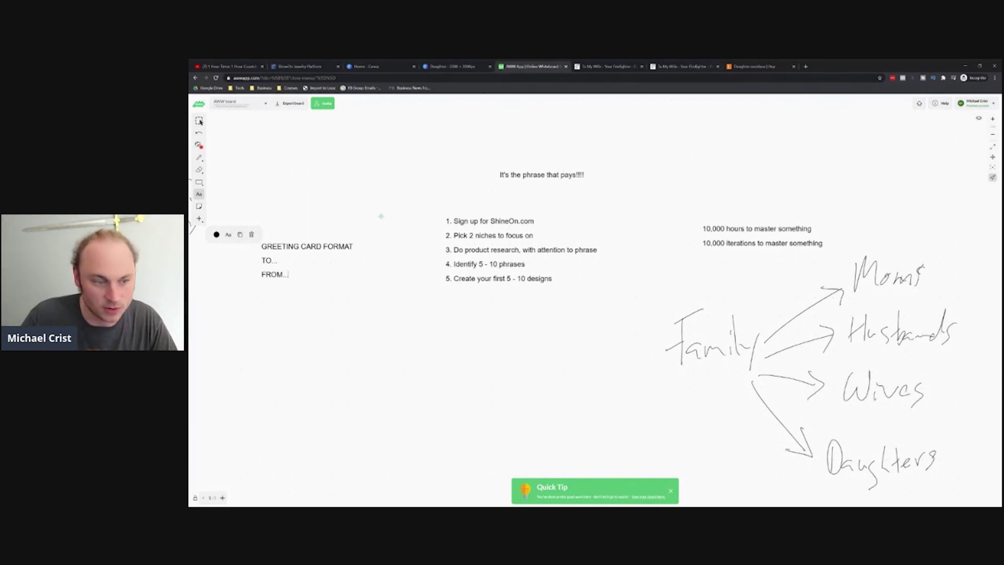
left_click(381, 216)
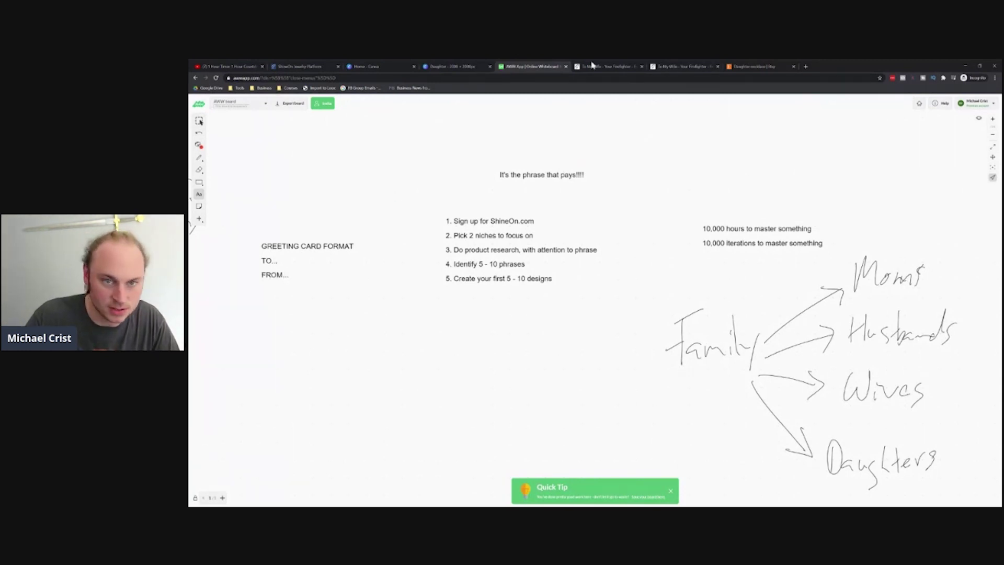
left_click(437, 66)
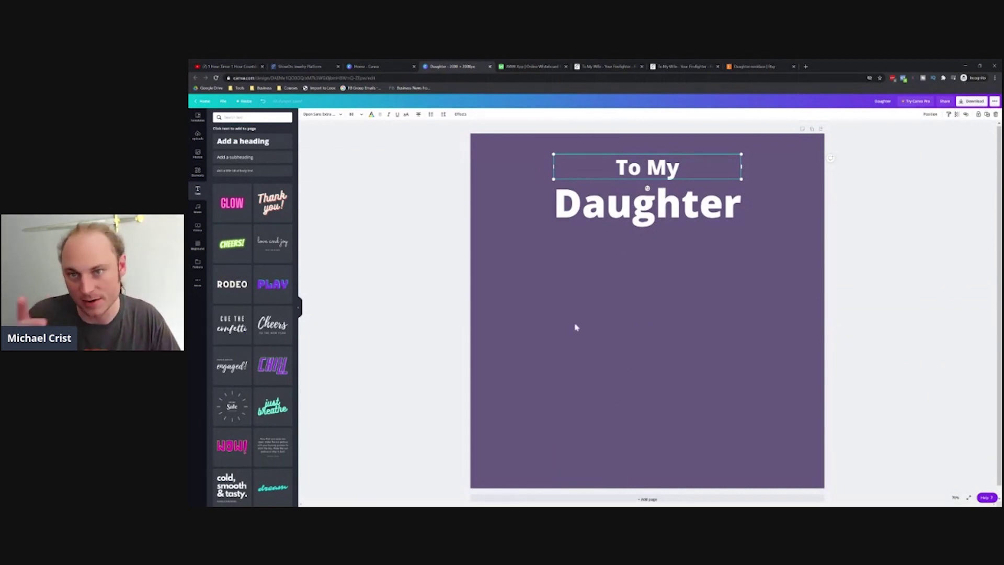
Add an 'Add a subheading' placeholder, move it below the heading, and shrink it.
left_click(251, 159)
left_click(533, 373)
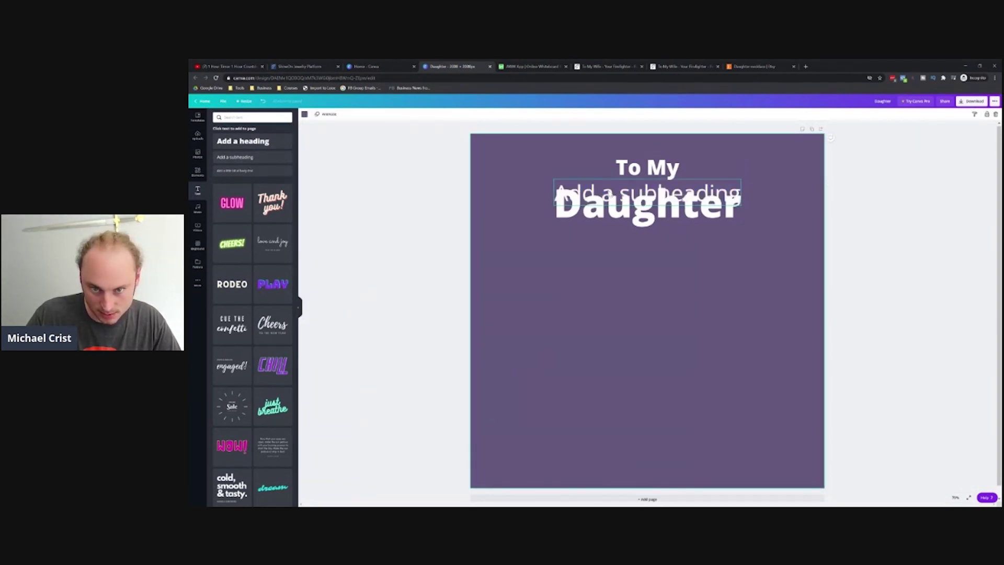
left_click_drag(568, 197, 552, 348)
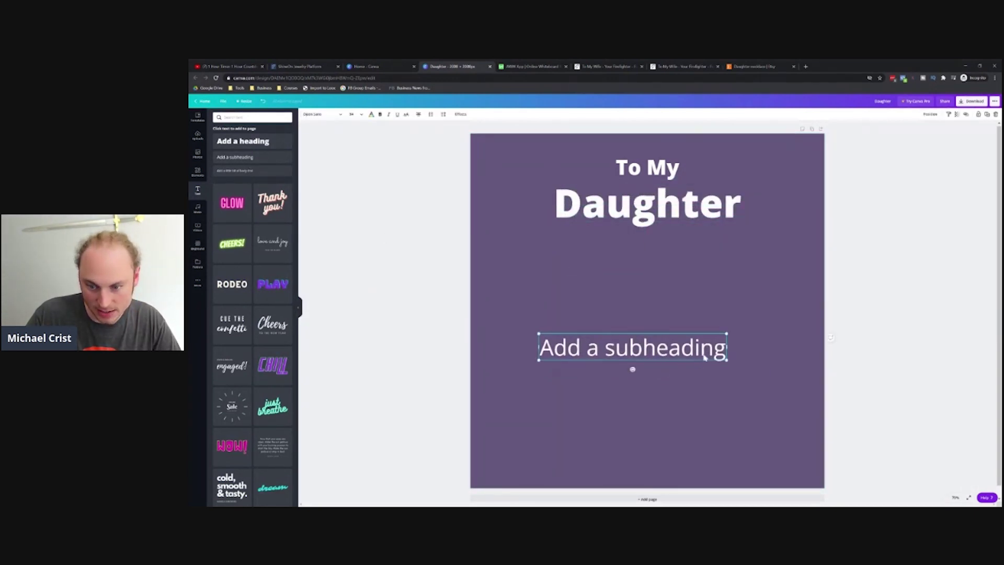
left_click_drag(727, 360, 673, 353)
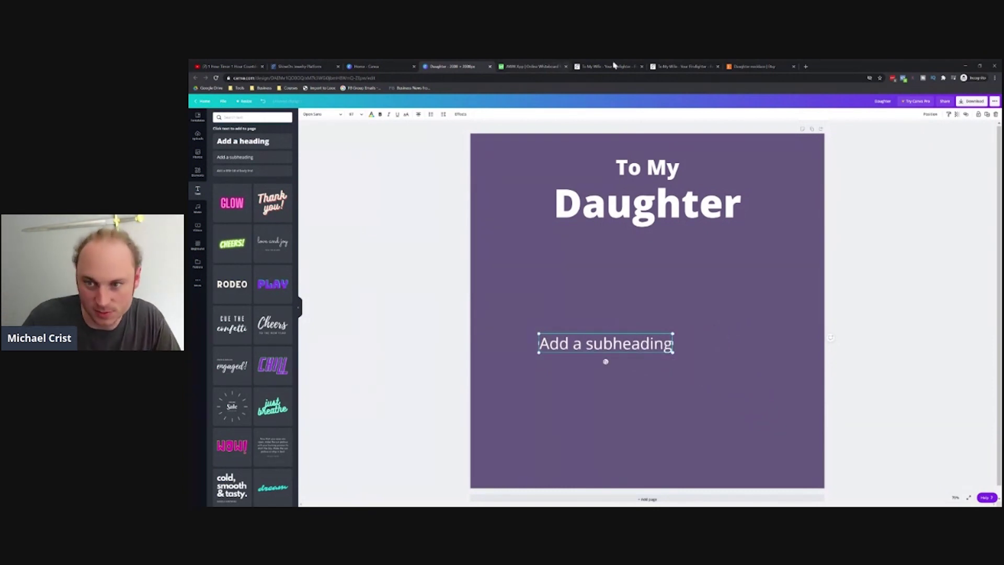
left_click(755, 68)
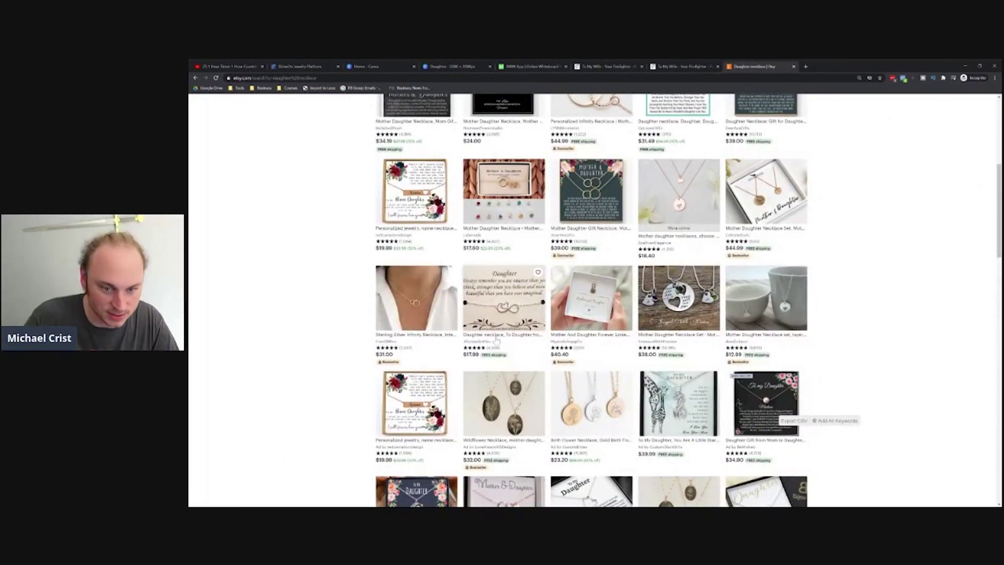
Open the Etsy Mother & Daughter infinity necklace listing to study its card wording.
scroll(510, 296, "up", 2)
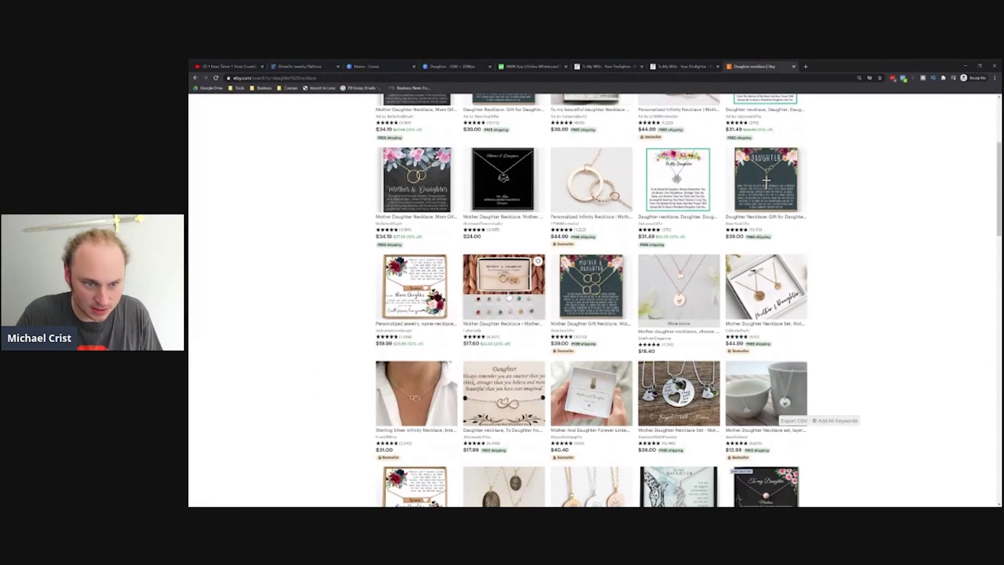
scroll(510, 297, "up", 1)
left_click(414, 264)
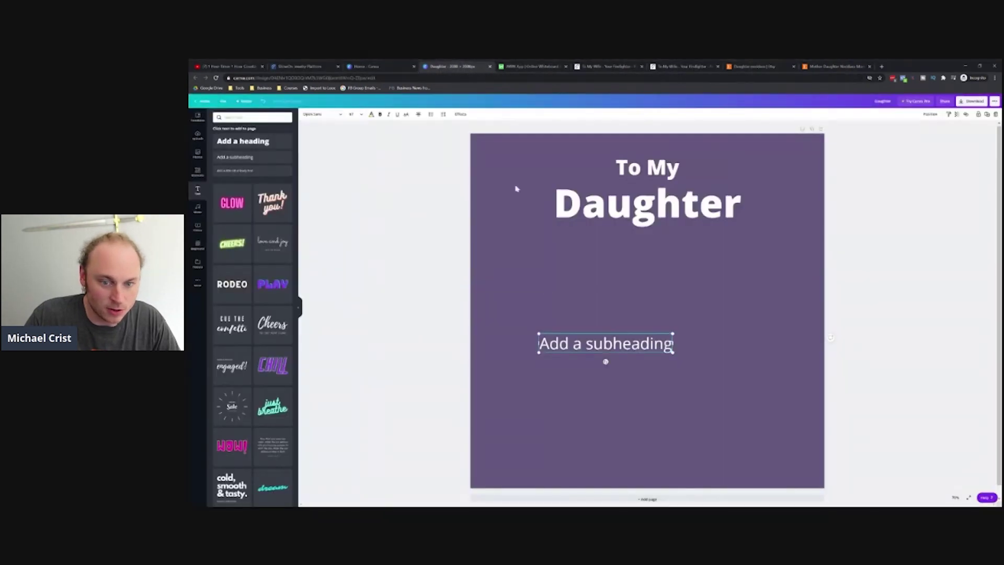
left_click(437, 66)
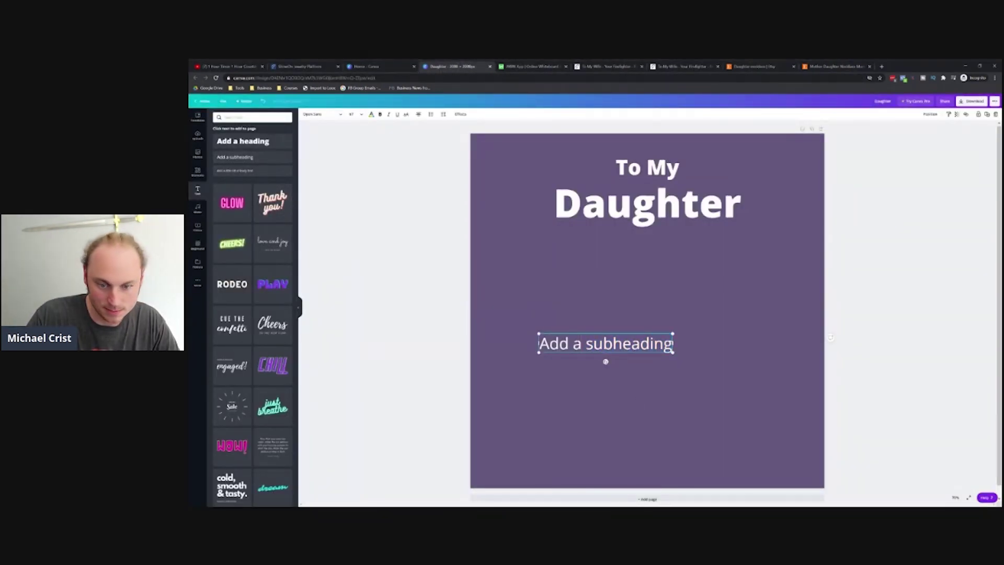
Replace the subheading placeholder with the pasted 'It's a special bond that spans the years…' poem.
double_click(606, 343)
key("ctrl+v")
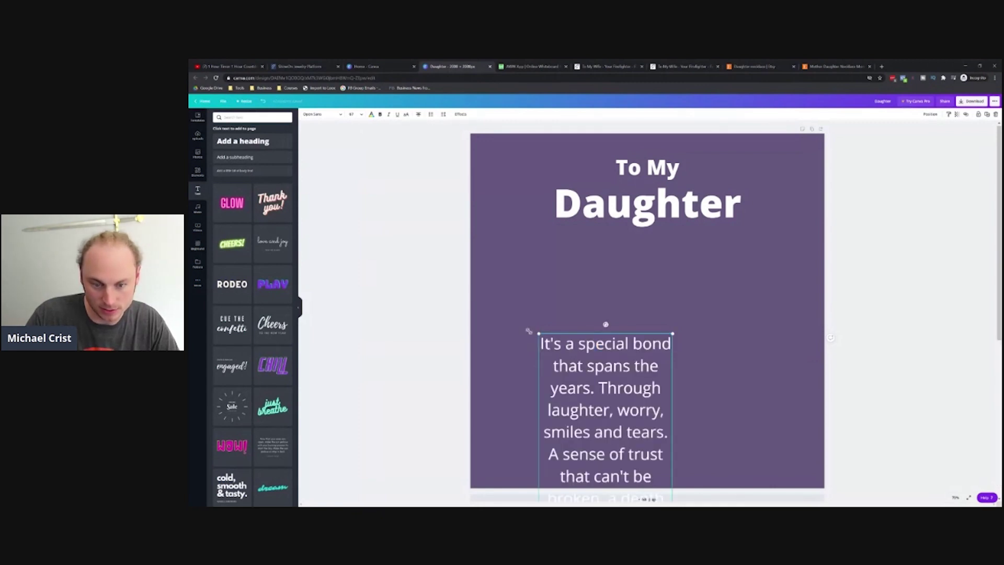
left_click_drag(601, 285, 641, 338)
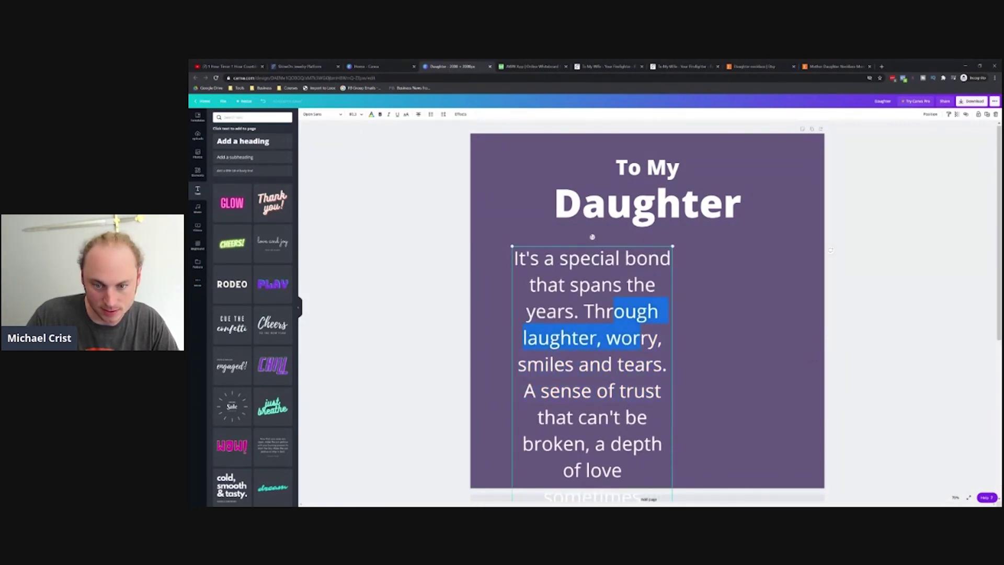
left_click_drag(672, 246, 586, 274)
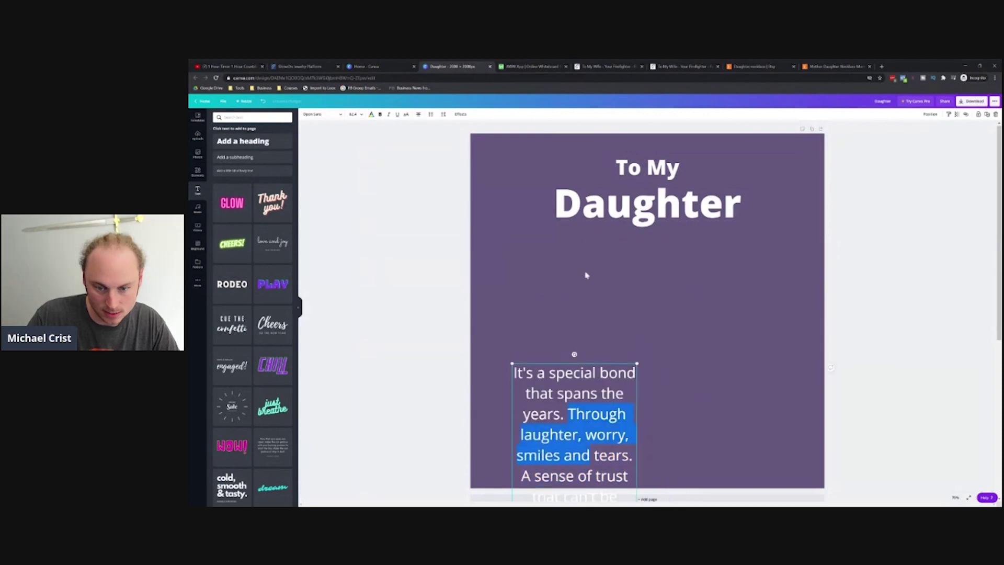
left_click_drag(588, 361, 680, 214)
left_click_drag(601, 213, 644, 368)
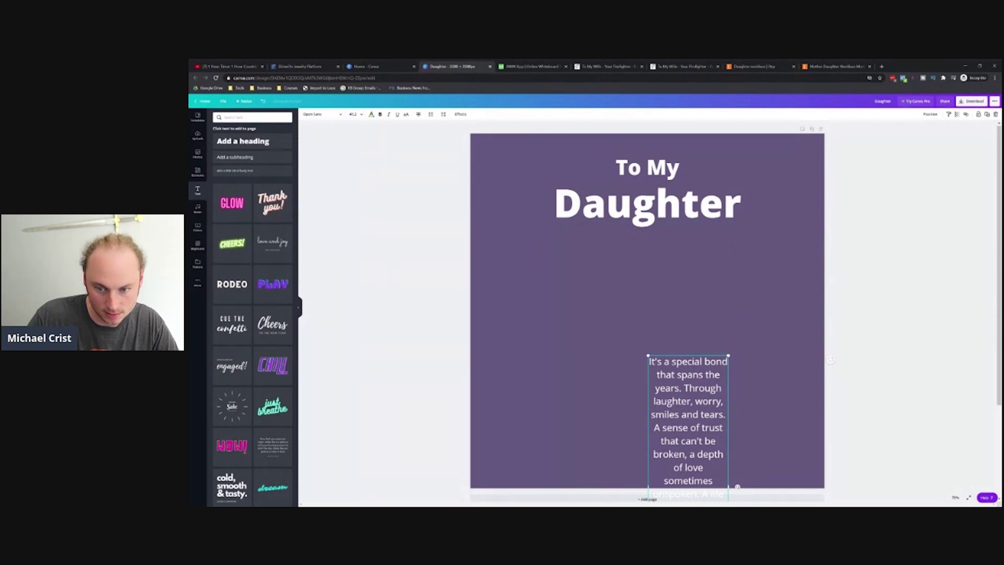
left_click_drag(685, 357, 534, 210)
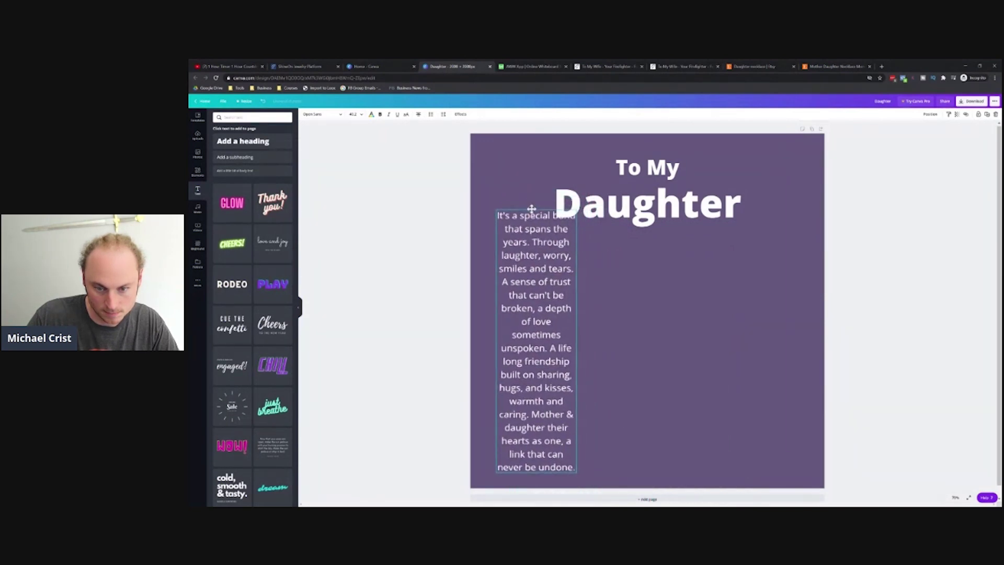
Widen the poem box and settle it in the lower middle of the card.
left_click_drag(578, 351, 825, 351)
left_click_drag(739, 211, 729, 333)
left_click_drag(800, 394, 783, 391)
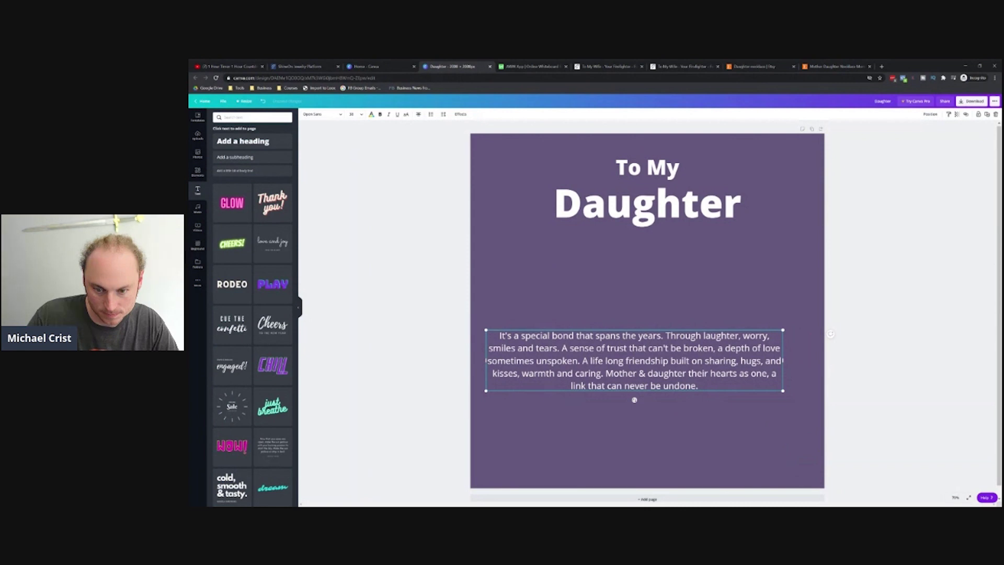
left_click_drag(643, 390, 657, 429)
left_click(656, 430)
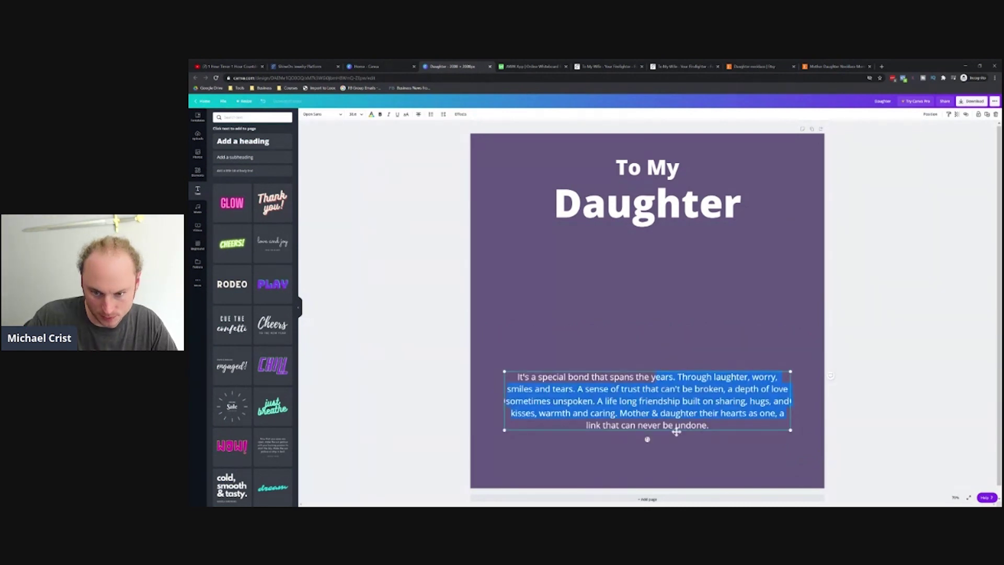
Replace the poem's opening 'It's a' with 'Our relationsship is a' and break lines after 'years.' and 'tears.'.
left_click(673, 427)
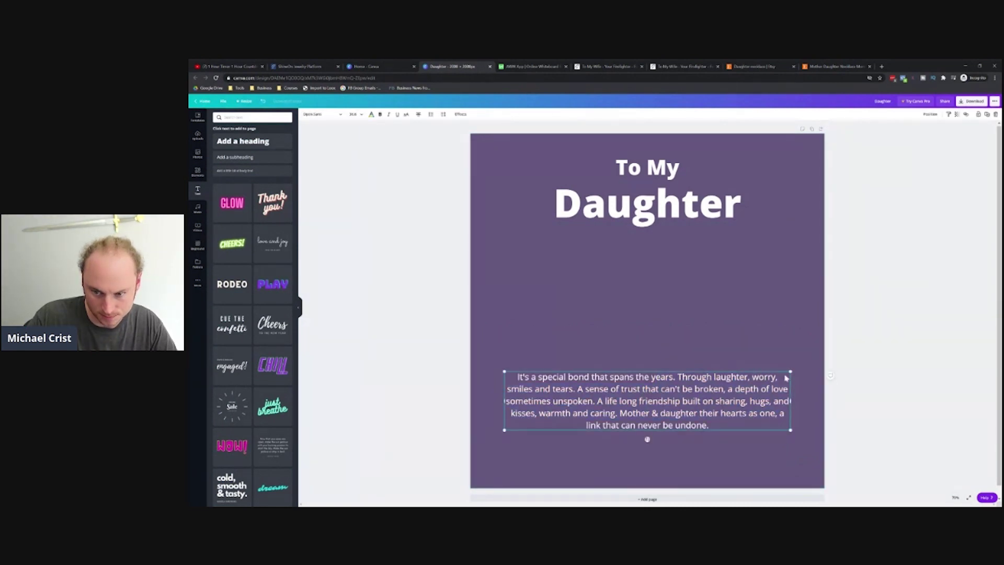
left_click(612, 391)
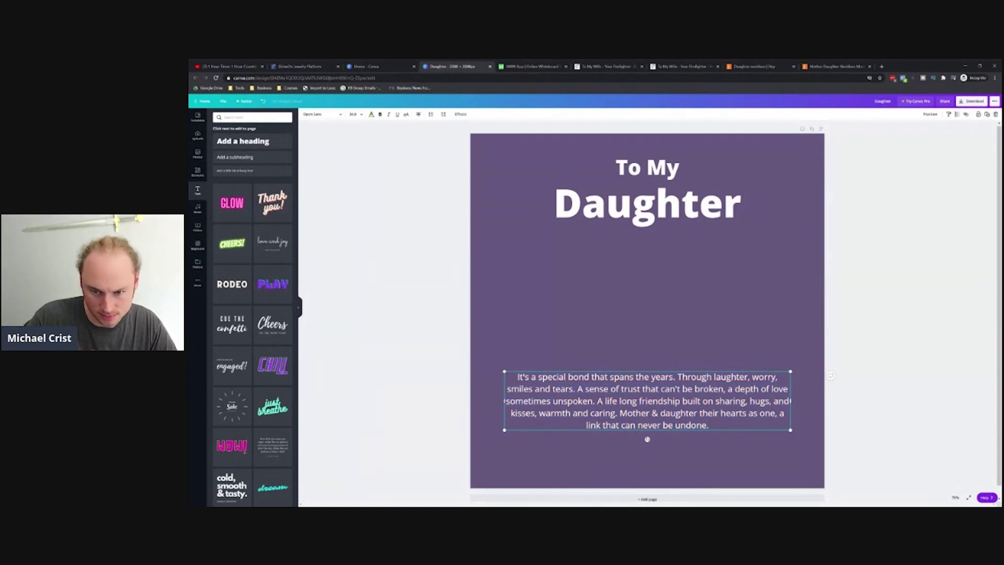
key("shift+Left")
key("shift+Left")
key("shift+Left")
key("BackSpace")
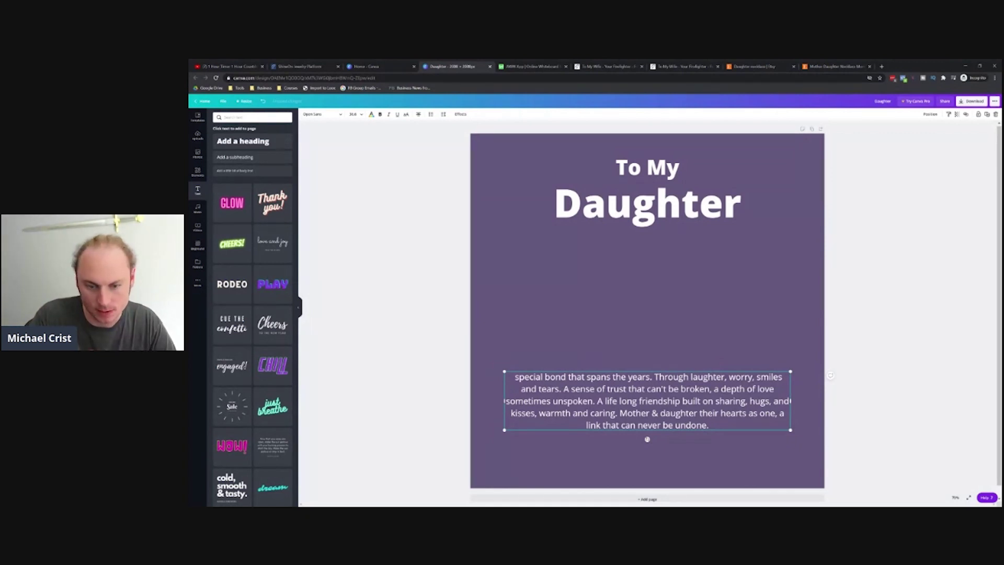
type("Our relat")
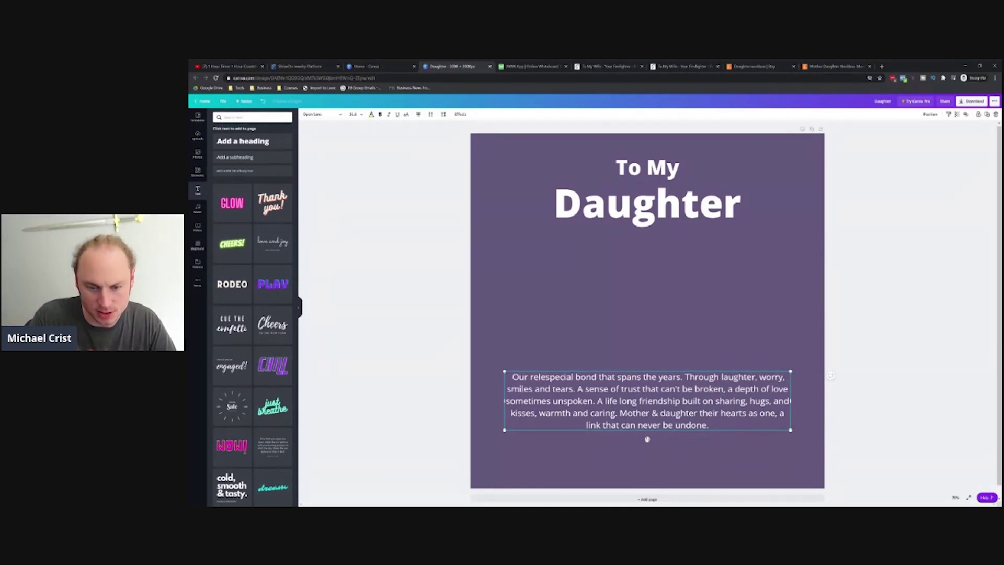
type("ionsship is ")
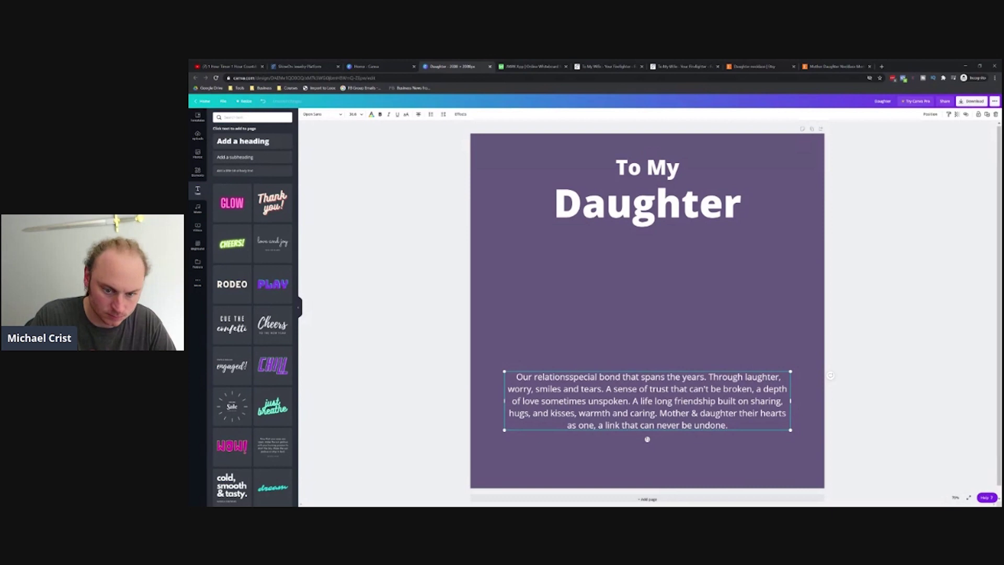
type("a")
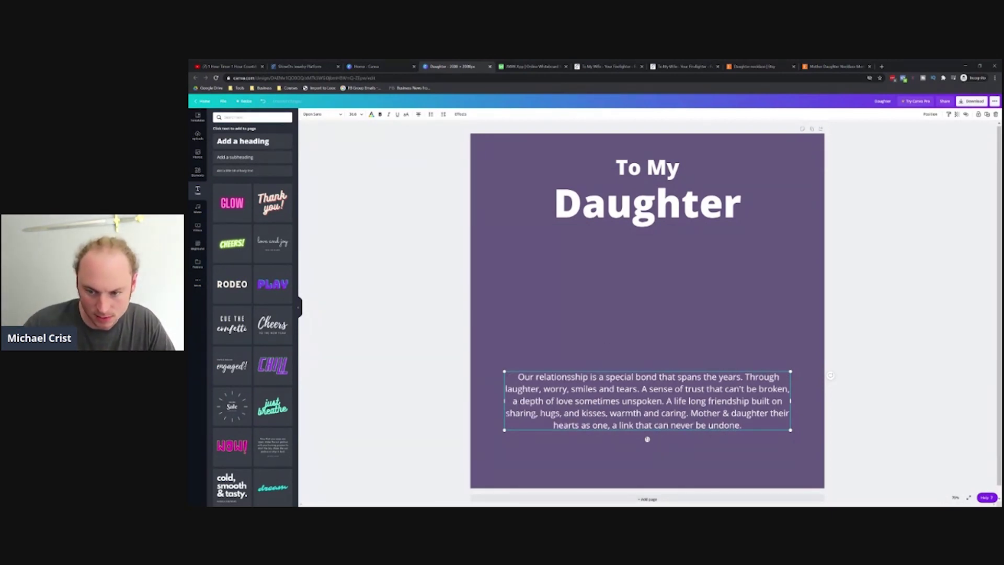
key("Return")
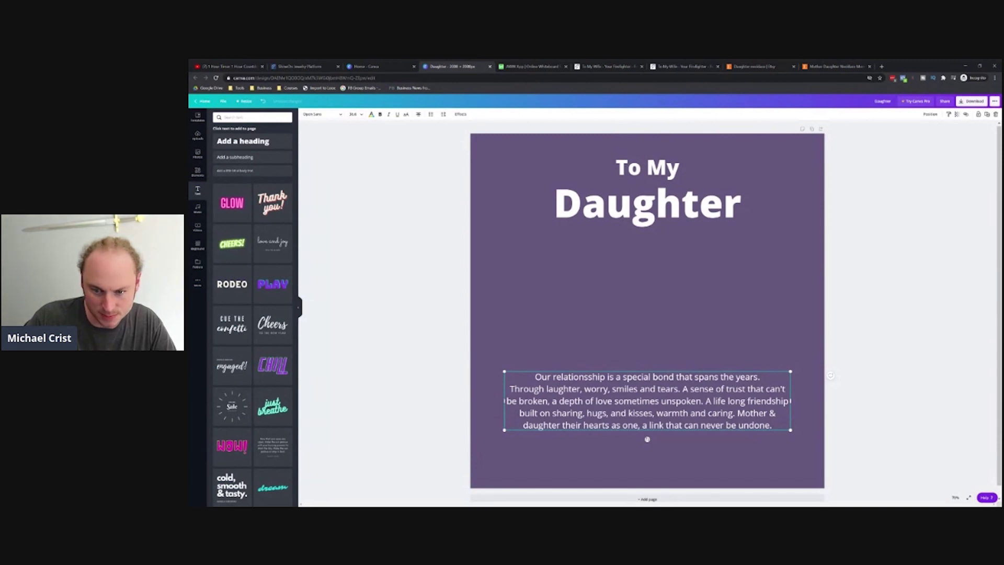
key("Return")
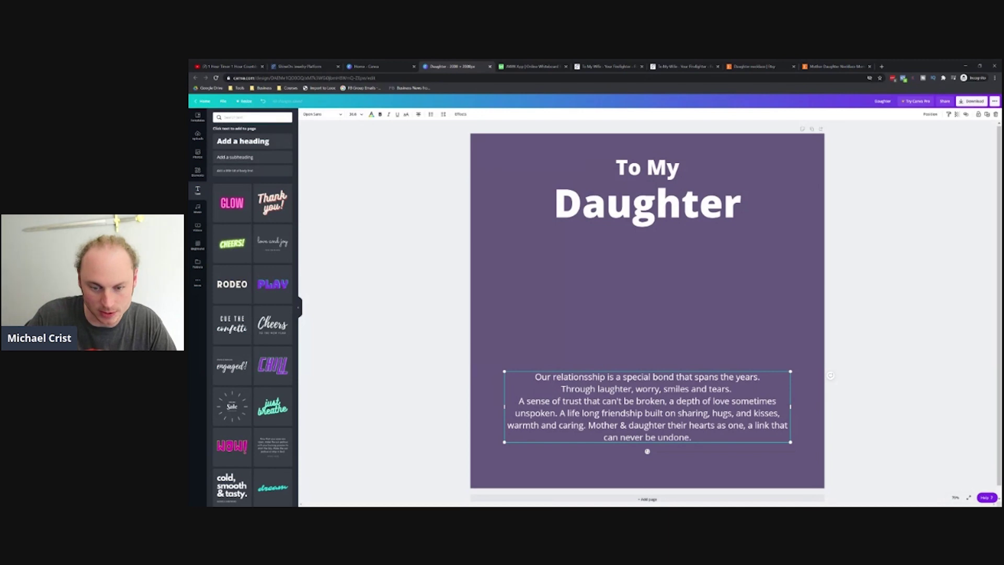
key("ctrl+a")
left_click(354, 114)
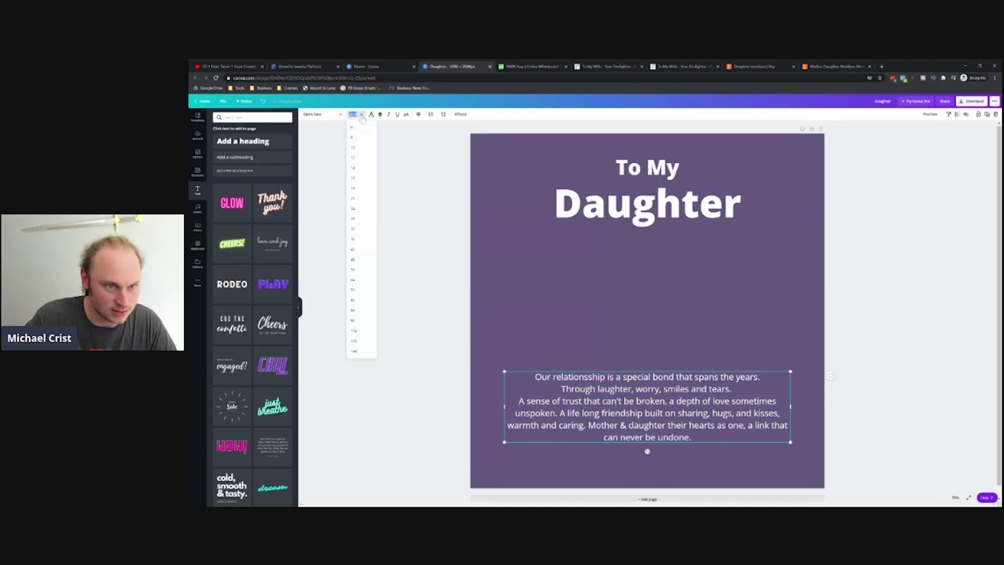
Enlarge the poem text and drag its box higher on the card.
left_click(358, 242)
left_click(755, 347)
left_click_drag(773, 430, 785, 384)
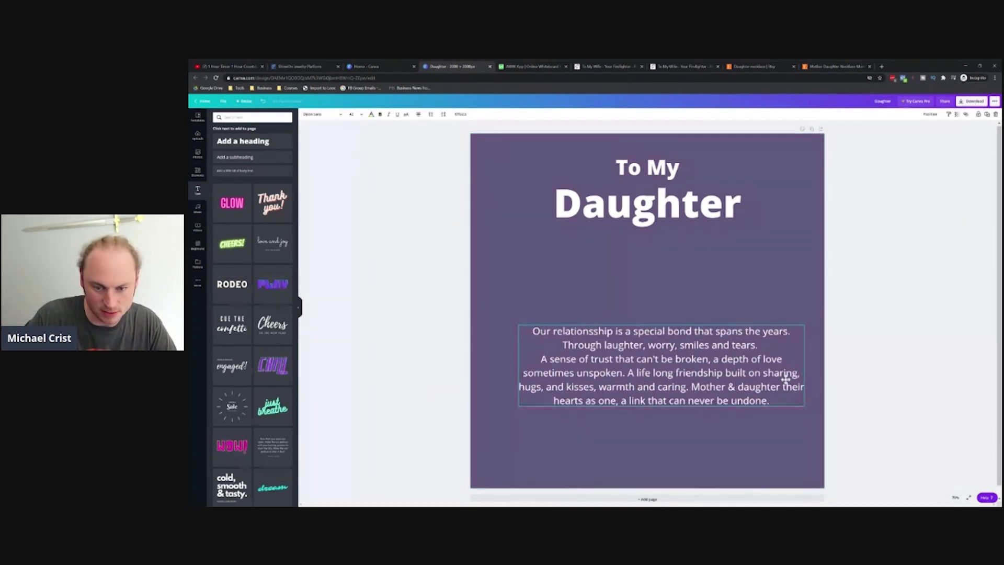
left_click_drag(696, 368, 690, 348)
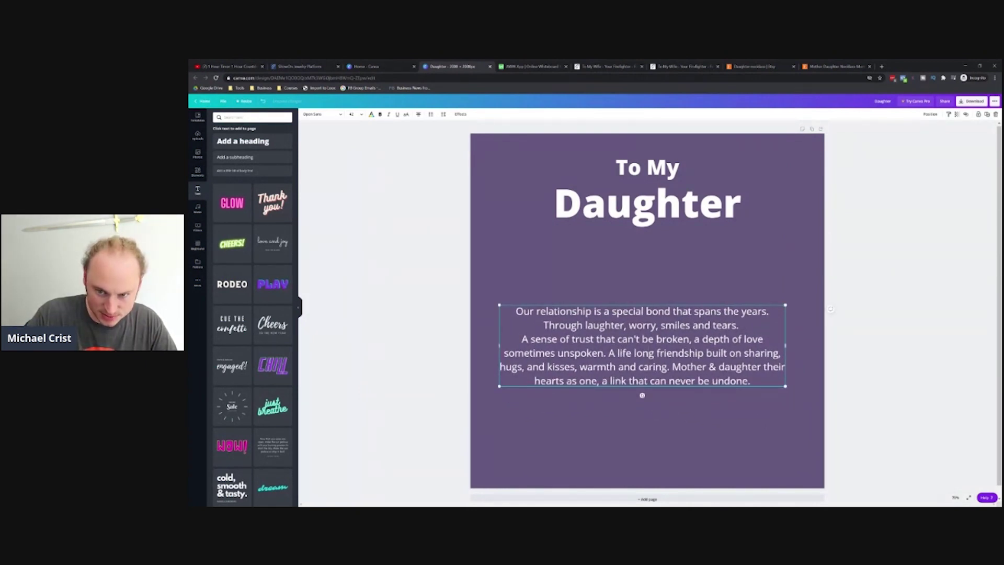
Replace the period after 'years' in the first line with a comma.
left_click(768, 303)
key("BackSpace")
type(",")
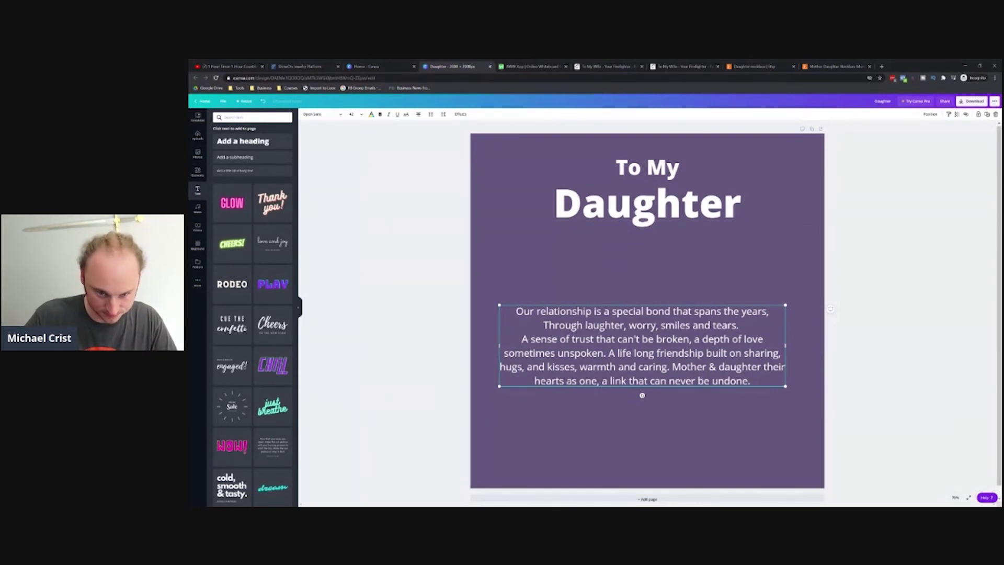
key("shift+Right")
key("shift+Right")
key("shift+Right")
key("shift+Right")
key("shift+Right")
key("shift+Right")
key("shift+Right")
key("shift+Right")
key("shift+Right")
key("shift+Right")
key("shift+Right")
key("shift+Right")
key("shift+Right")
key("shift+Right")
key("shift+Right")
key("shift+Right")
key("shift+Right")
key("shift+Right")
key("shift+Right")
key("shift+Right")
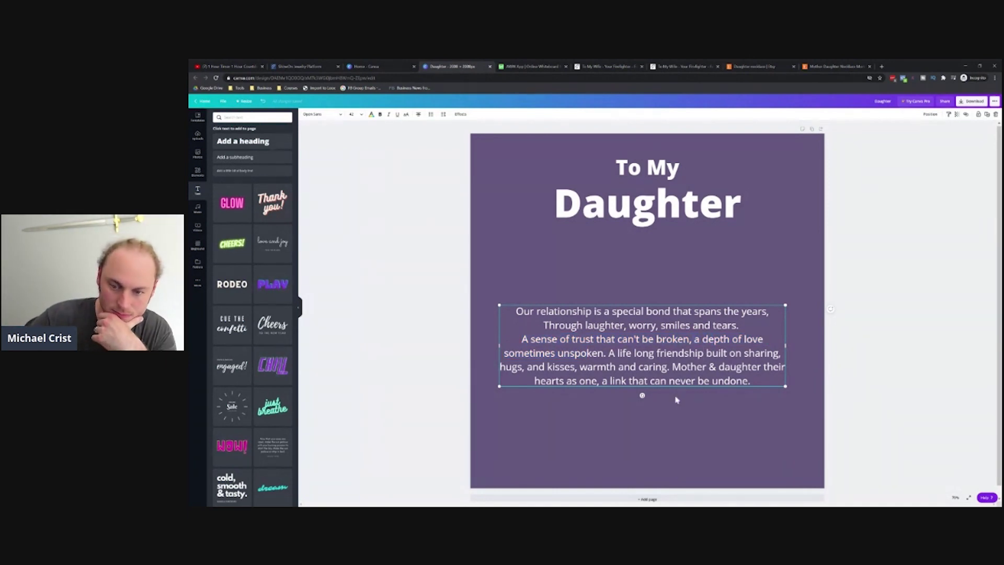
Put 'a depth of love', 'A life long friendship', 'hugs, and kisses', 'Mother & daughter' and the final phrase on new lines.
key("Return")
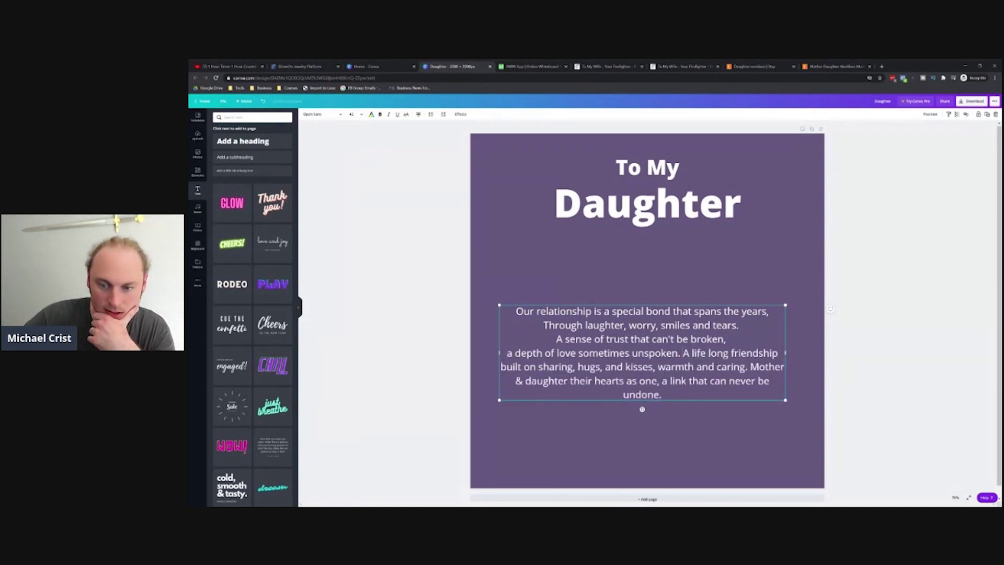
key("Return")
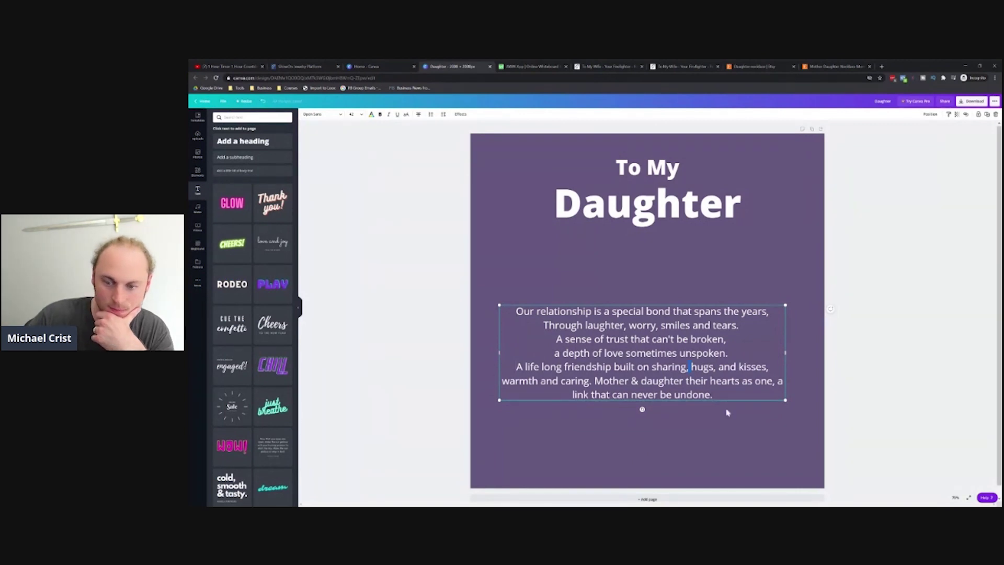
key("Return")
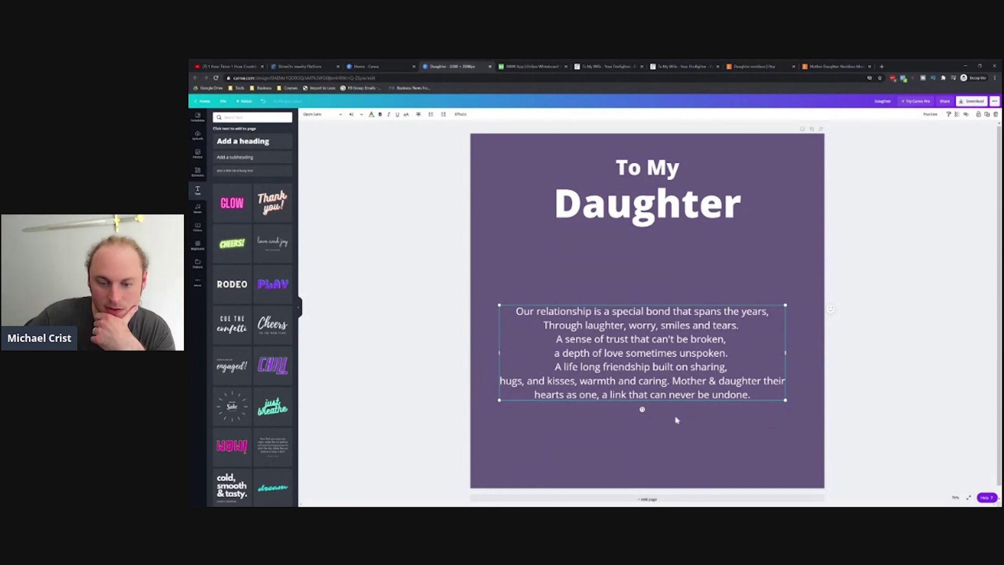
key("Return")
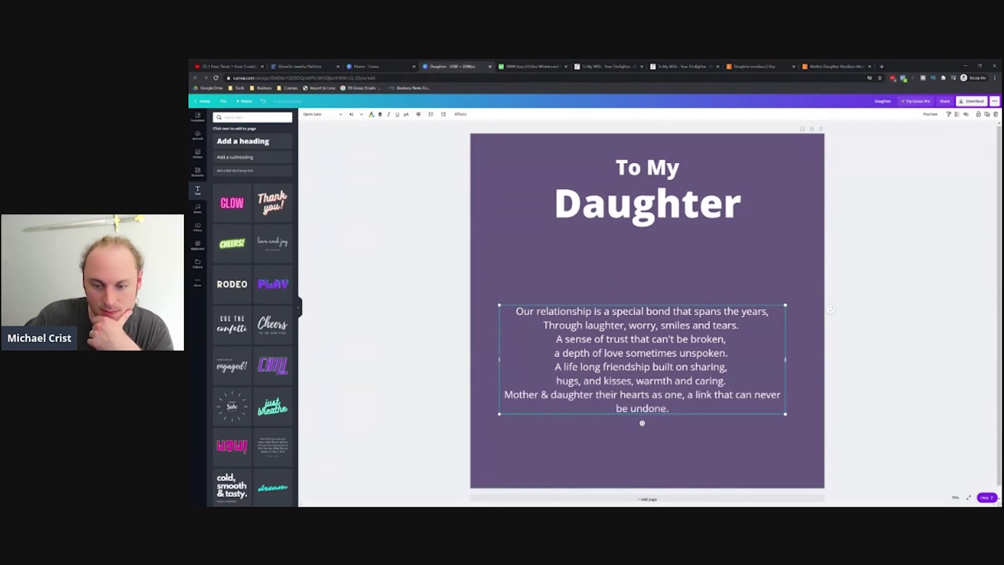
key("Return")
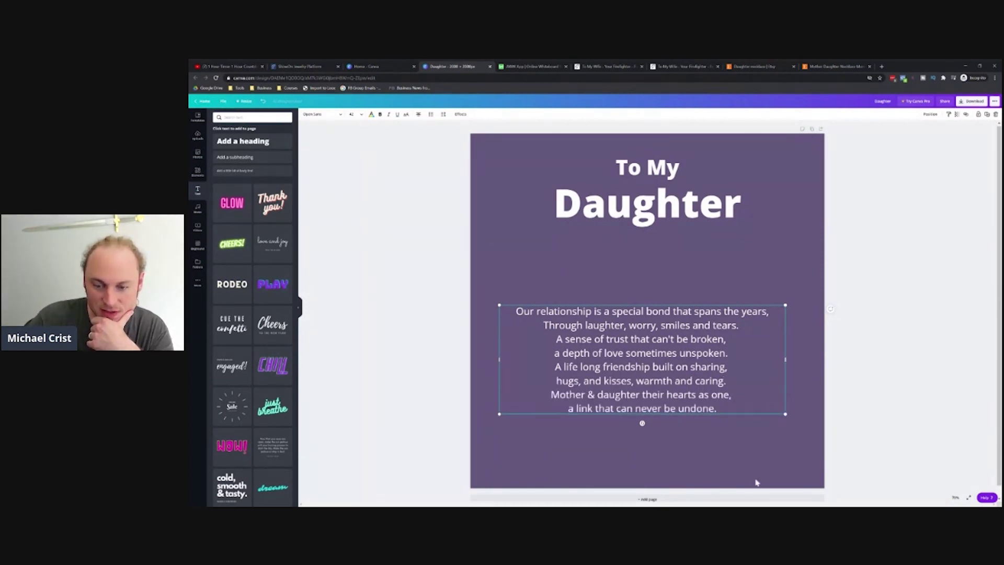
Drag the poem lower on the card.
left_click_drag(710, 340, 712, 384)
key("Escape")
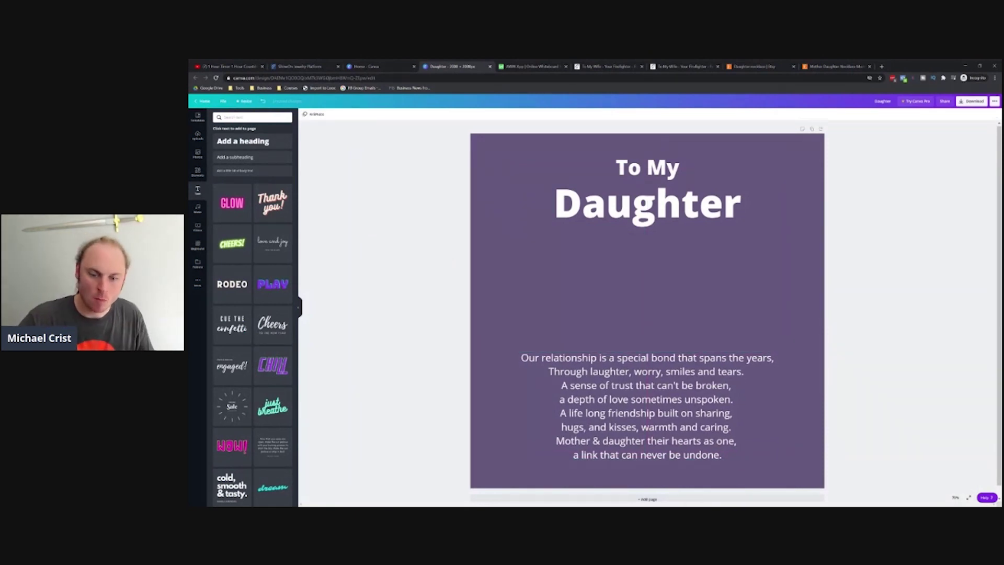
left_click(716, 408)
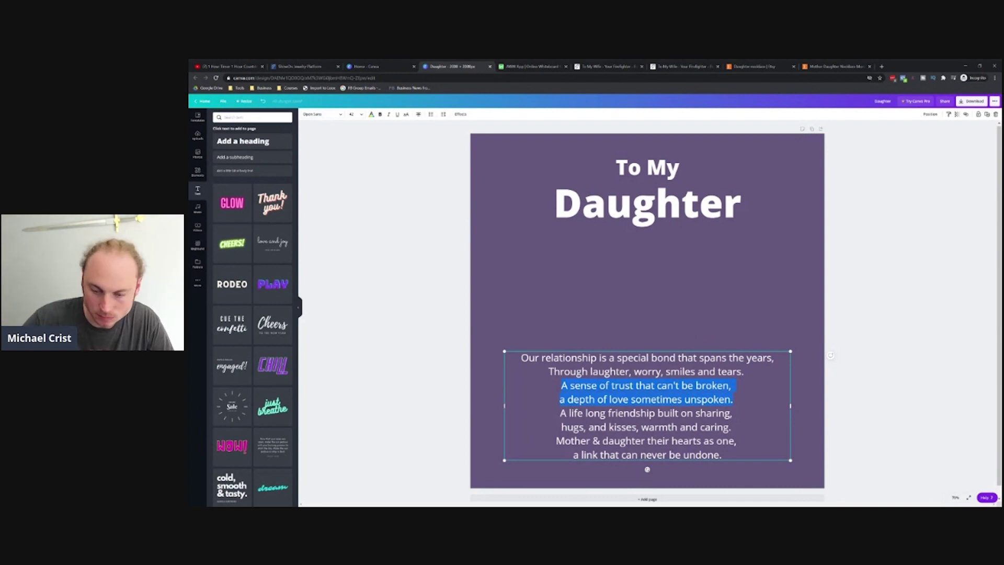
Cut the poem to six lines by deleting the trust and love lines and adding 'our,'.
key("BackSpace")
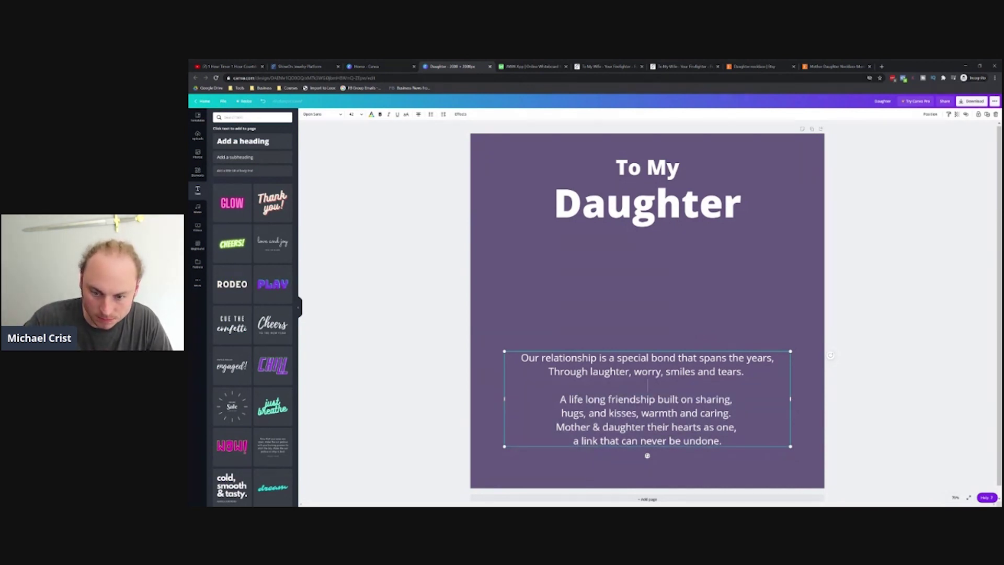
key("BackSpace")
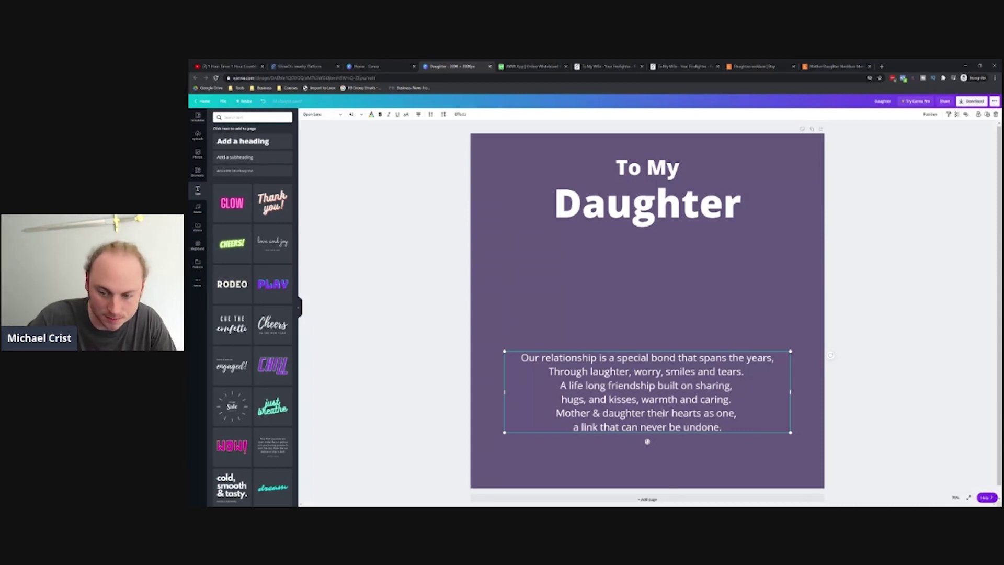
type("our")
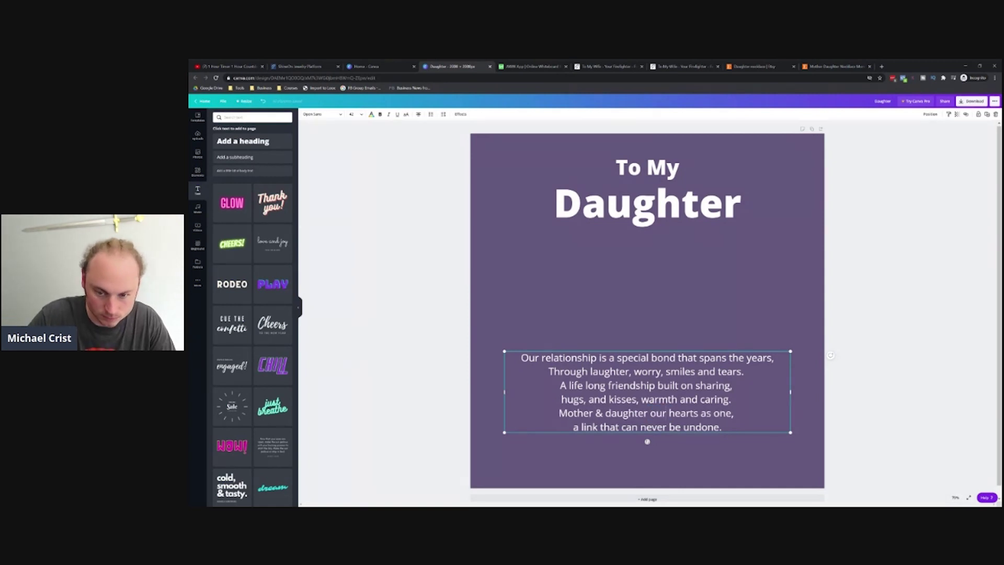
type(",")
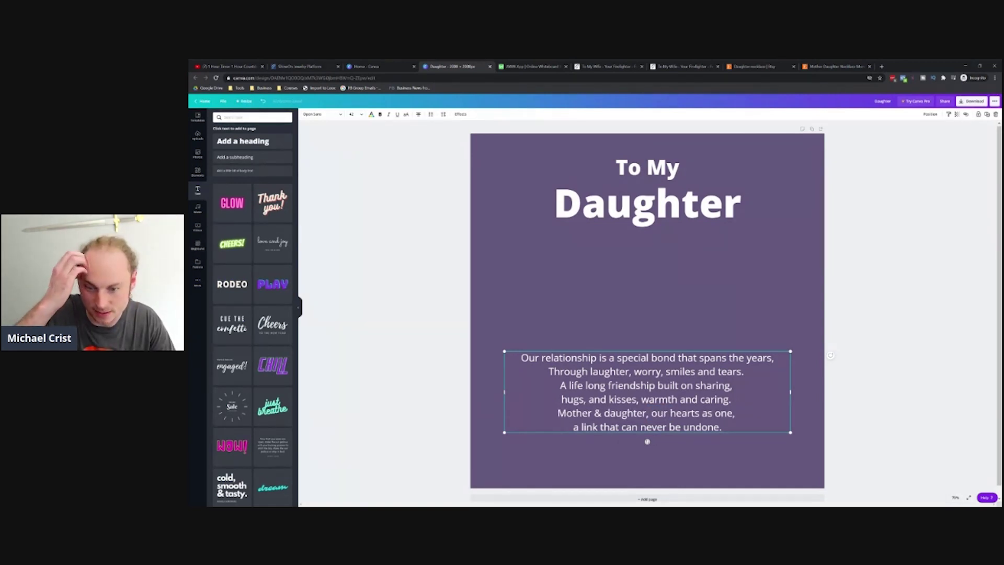
left_click(862, 415)
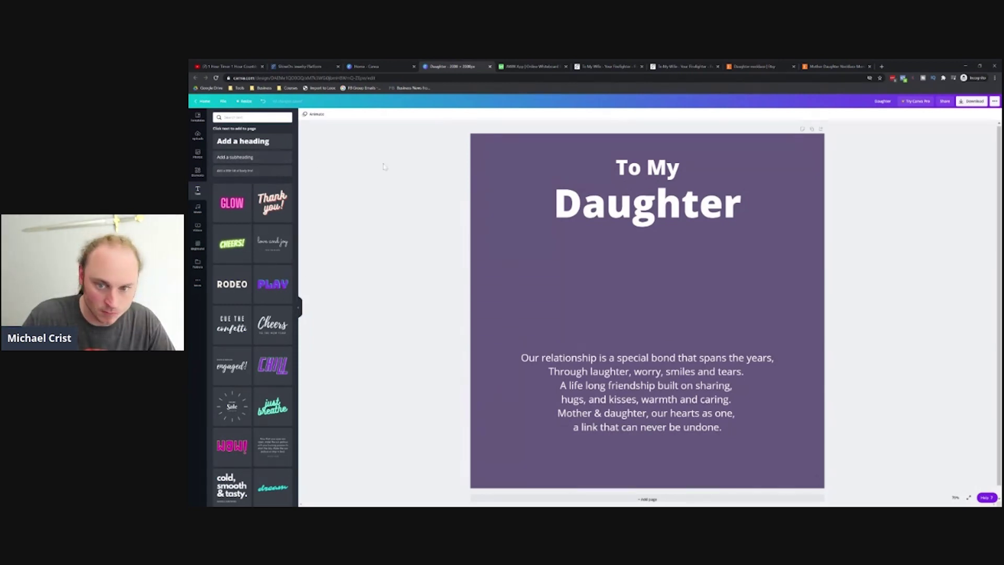
left_click(676, 170)
Copy the 'To My' heading below the poem, retype it as 'Love, Your Mom', and centre it.
left_click_drag(676, 170, 646, 473)
double_click(645, 473)
key("ctrl+a")
type("From")
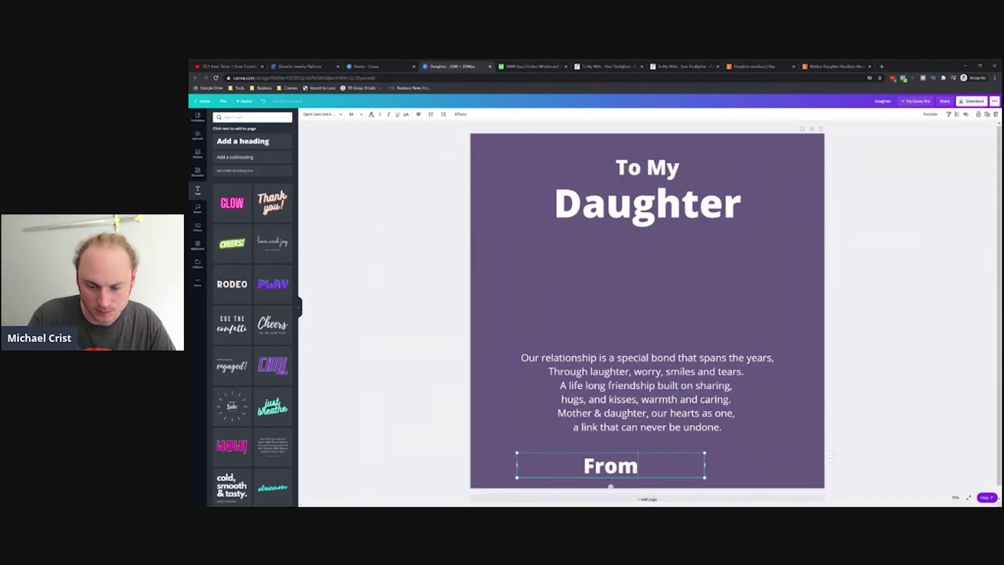
type("Love, Your Mom")
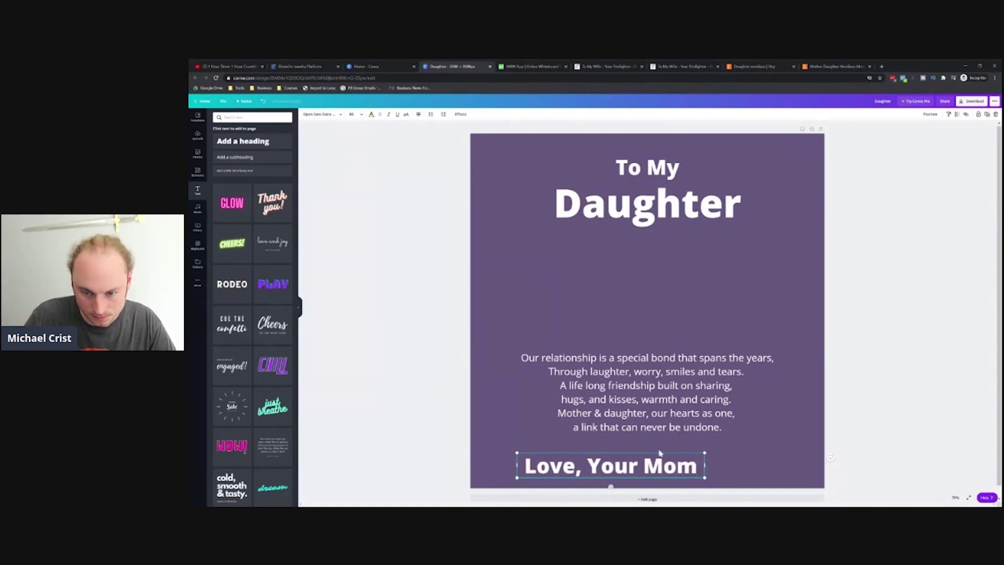
left_click_drag(660, 453, 699, 437)
left_click(816, 399)
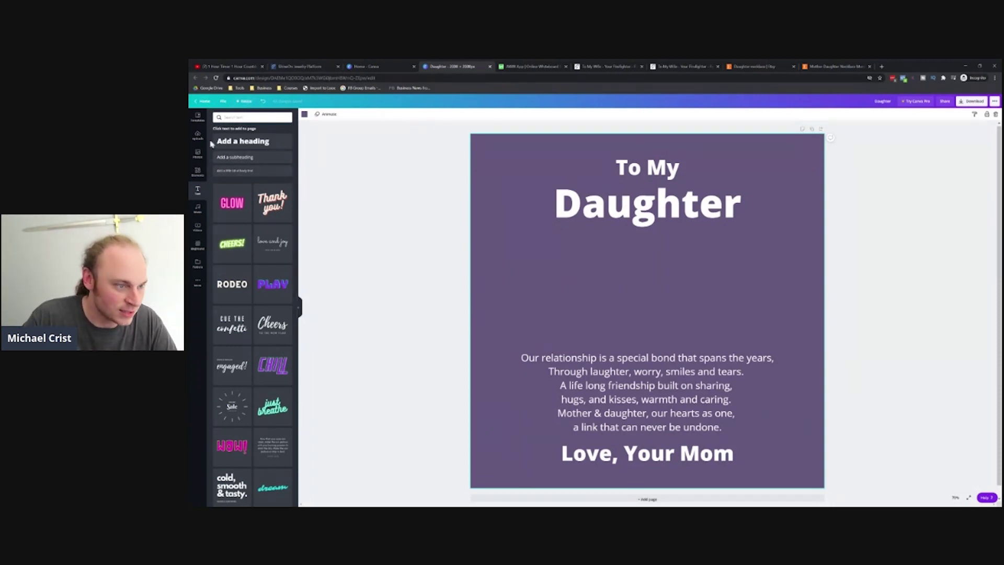
Add a 'floral' leaf-branch graphic, shrink it, and place it at the card's upper right.
left_click(197, 171)
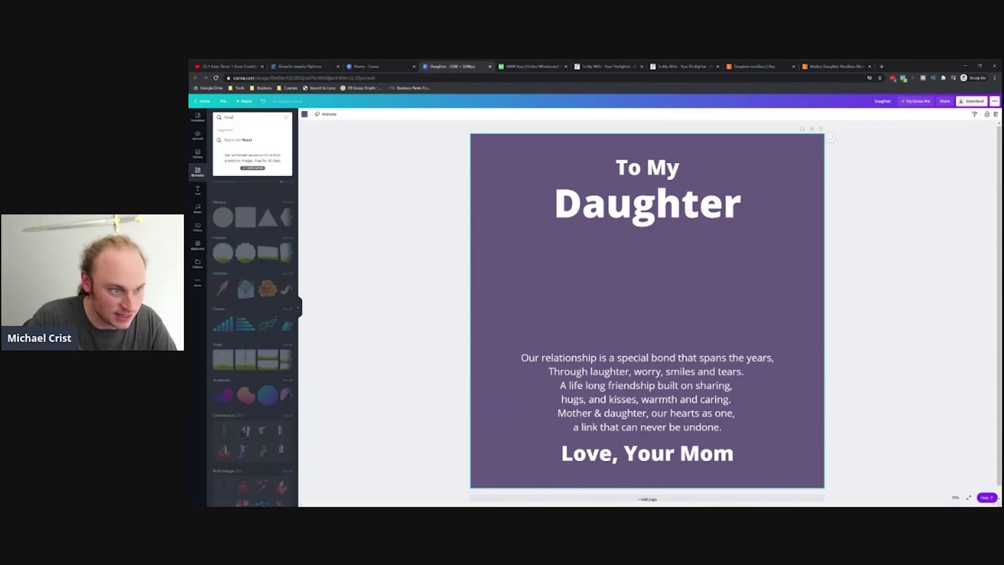
type("floral")
key("Return")
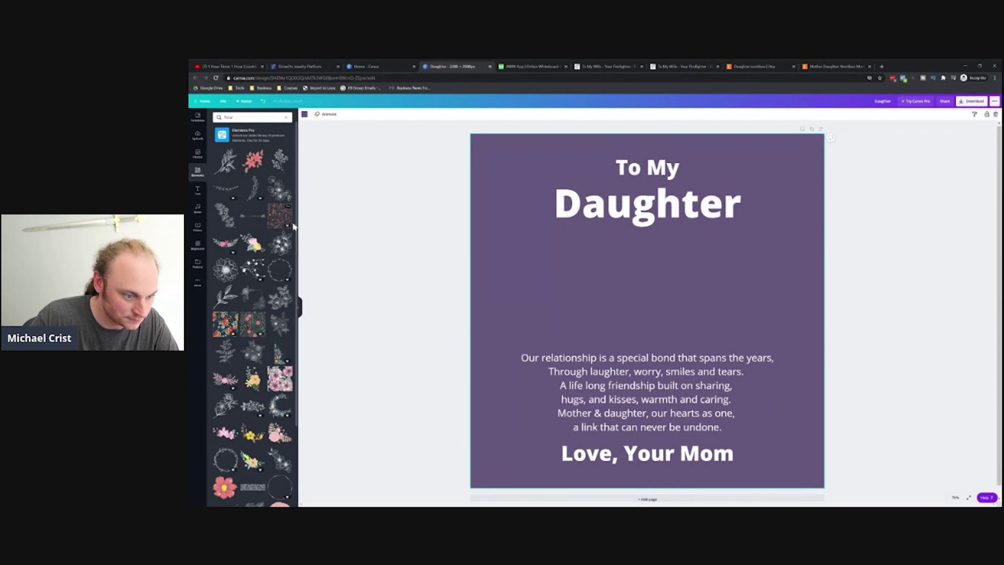
left_click(227, 162)
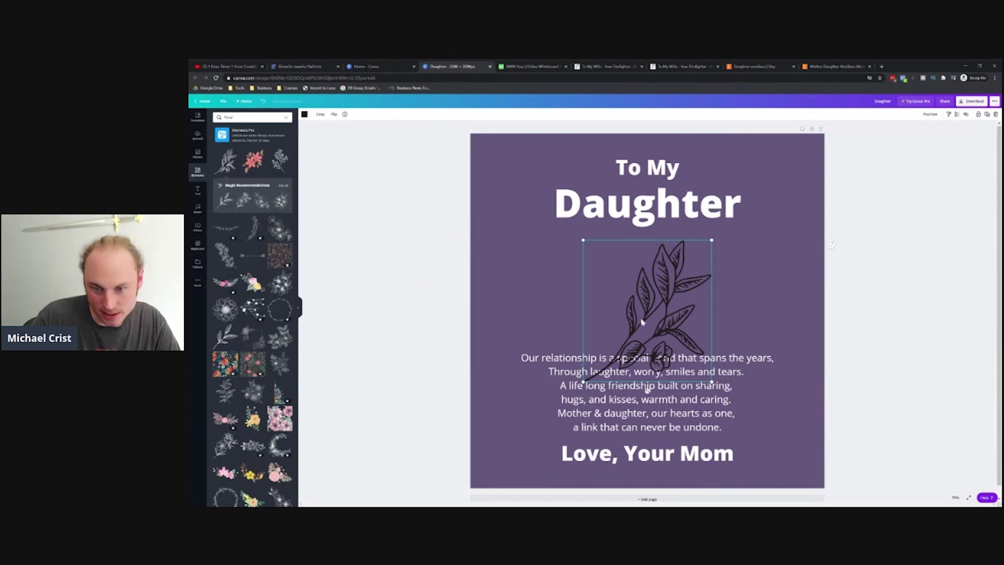
left_click_drag(642, 314, 554, 388)
left_click_drag(622, 313, 565, 379)
left_click_drag(532, 427, 780, 284)
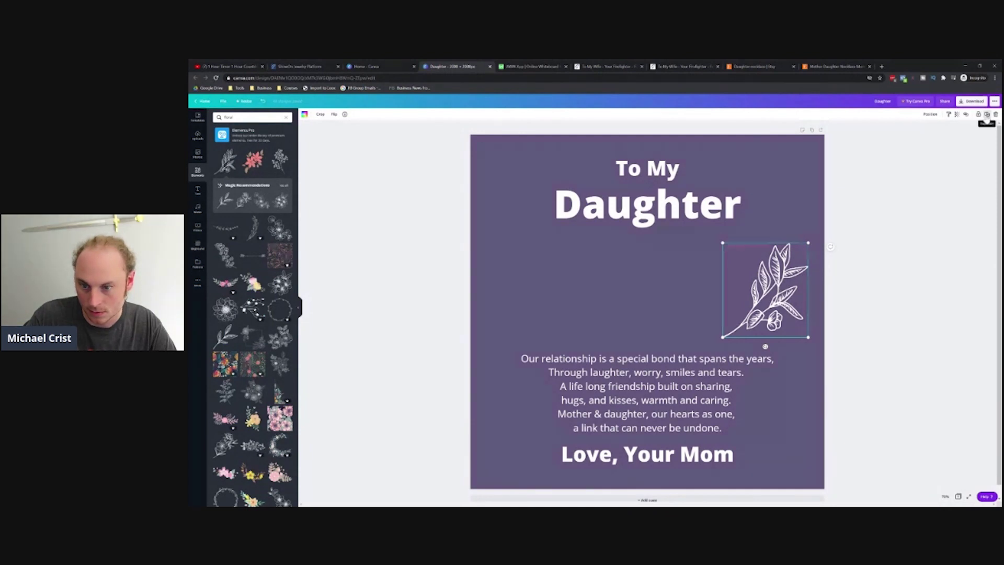
left_click(987, 115)
Move the leaf copy to the left, flip it horizontally, and align both sprigs symmetrically.
left_click_drag(732, 283, 501, 272)
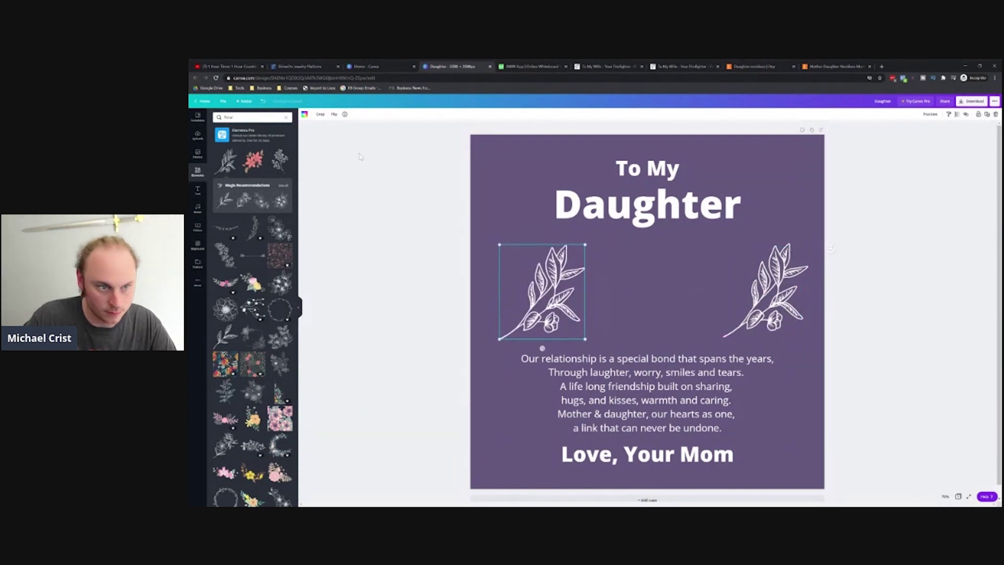
left_click(334, 114)
left_click(348, 128)
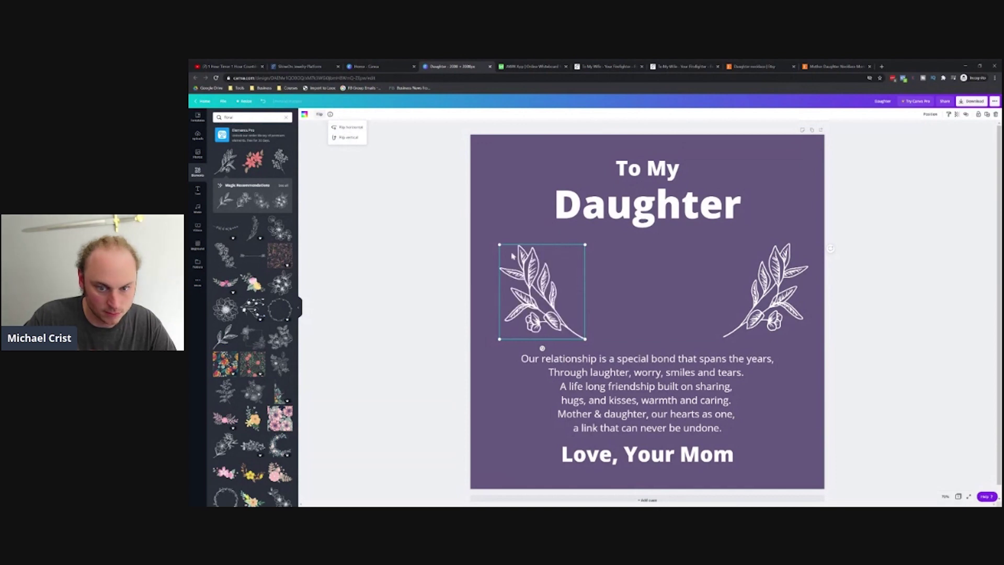
left_click_drag(545, 294, 529, 295)
left_click(787, 321)
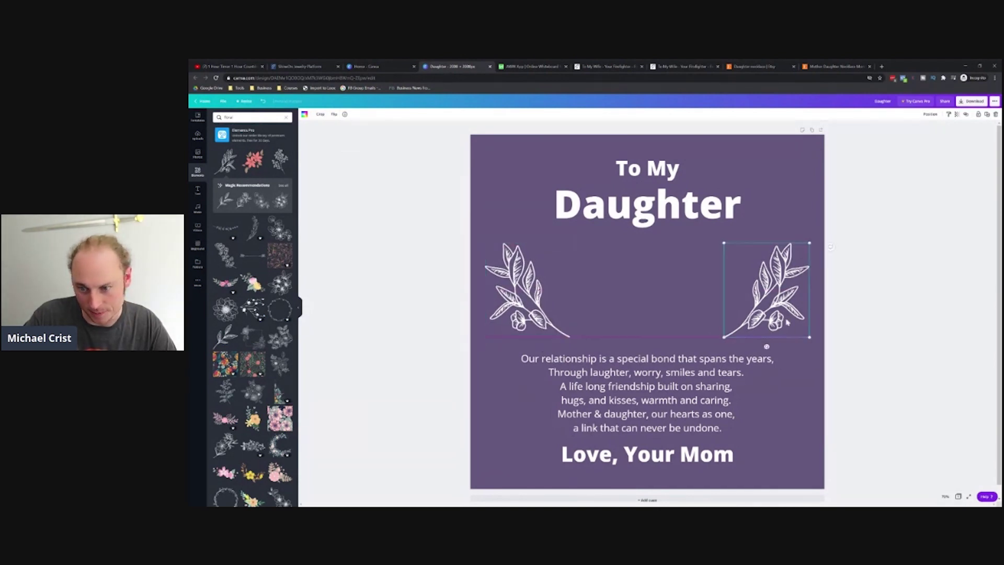
left_click_drag(787, 322, 787, 316)
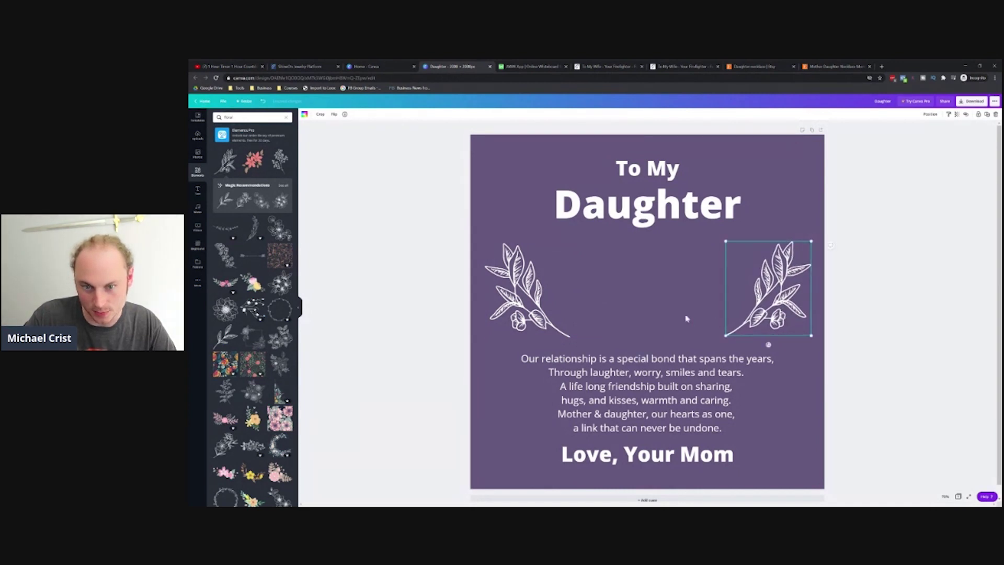
left_click(769, 385)
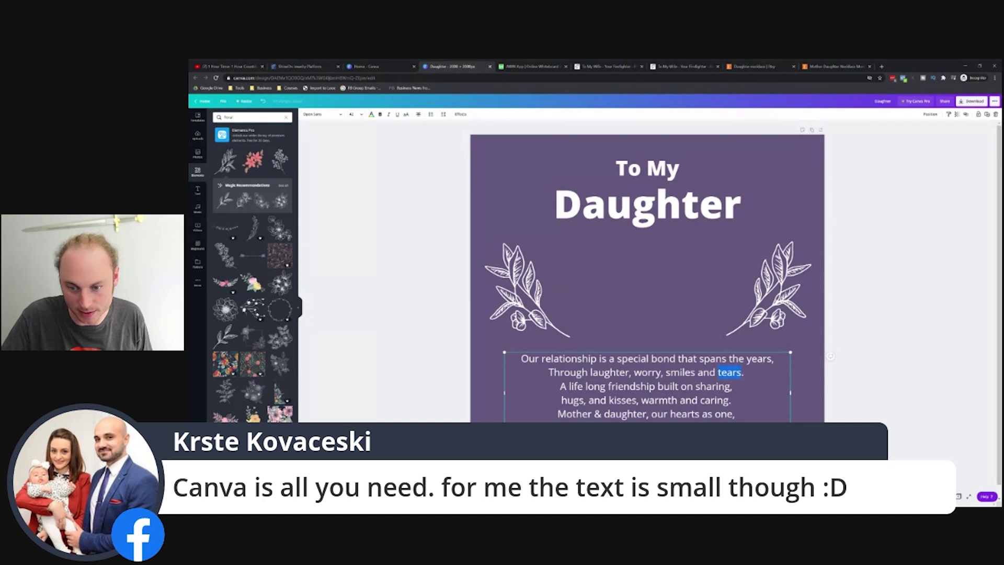
Set the poem's font size to 48, centre it on the card, and nudge the right leaf sprig.
left_click(361, 114)
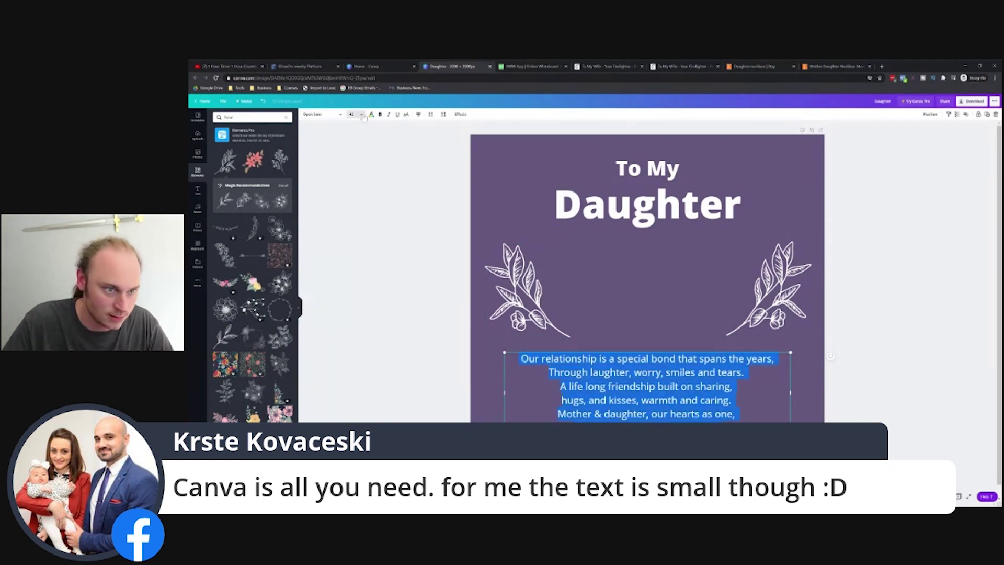
left_click(355, 314)
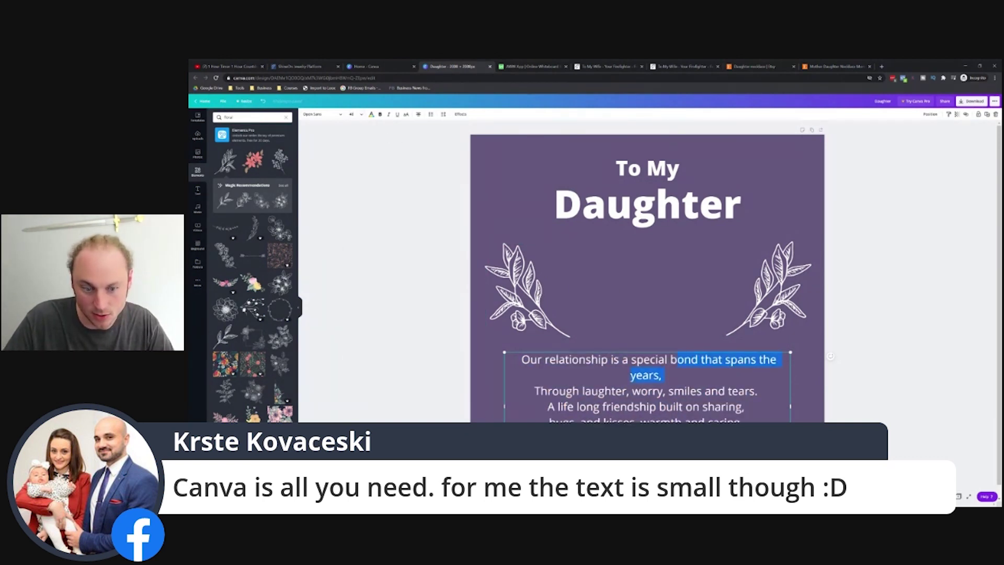
left_click_drag(504, 352, 466, 338)
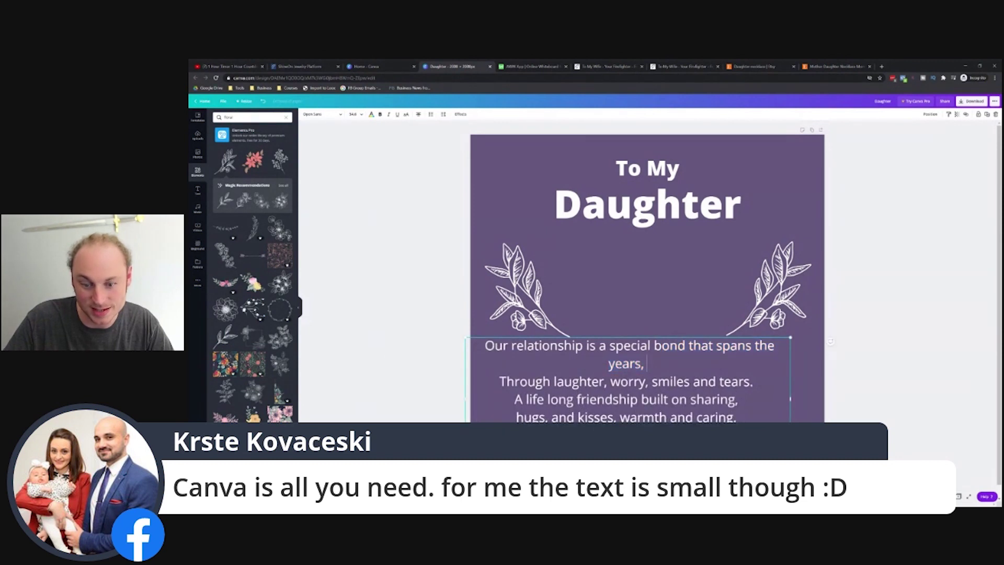
left_click(354, 114)
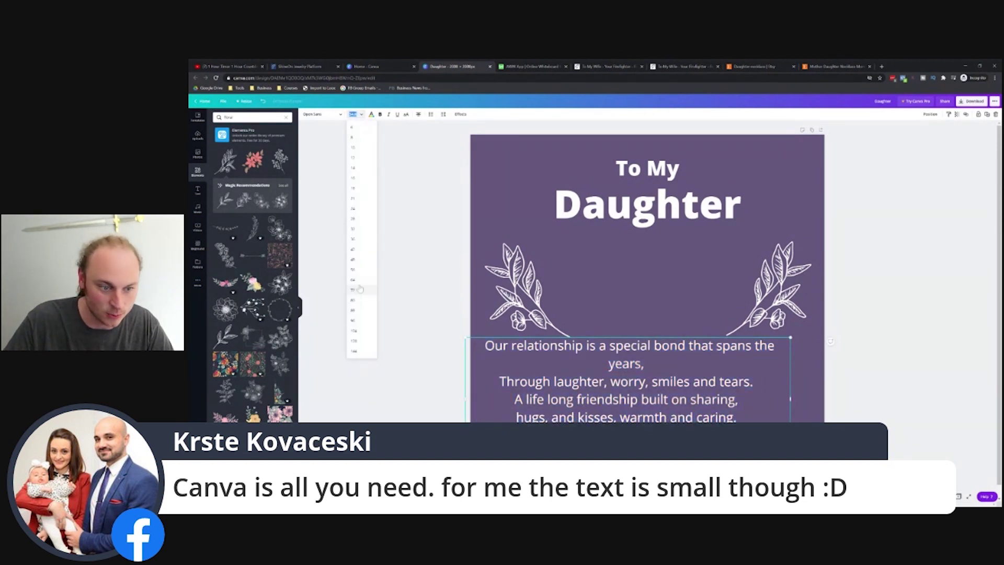
left_click(356, 259)
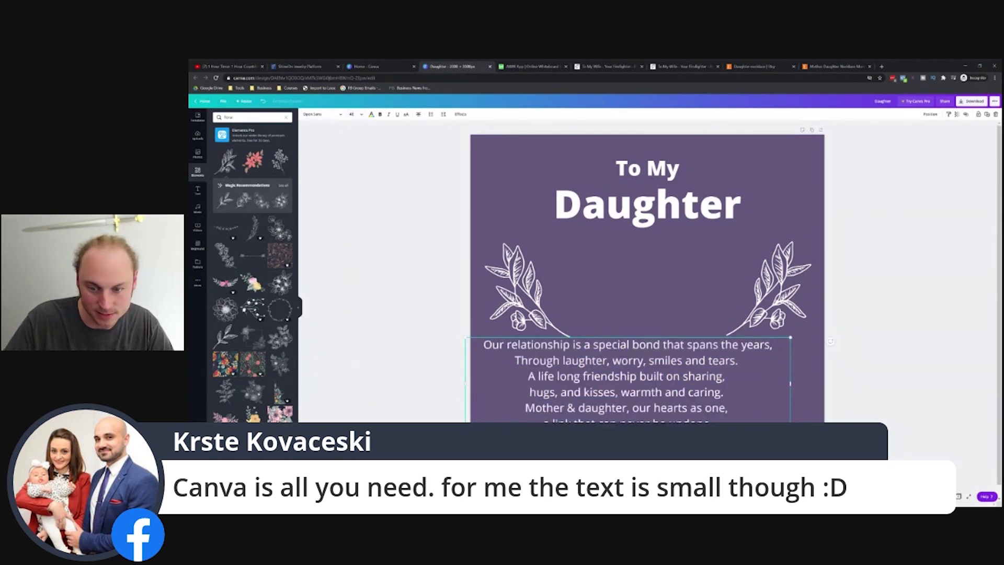
left_click_drag(732, 337, 750, 347)
left_click(889, 306)
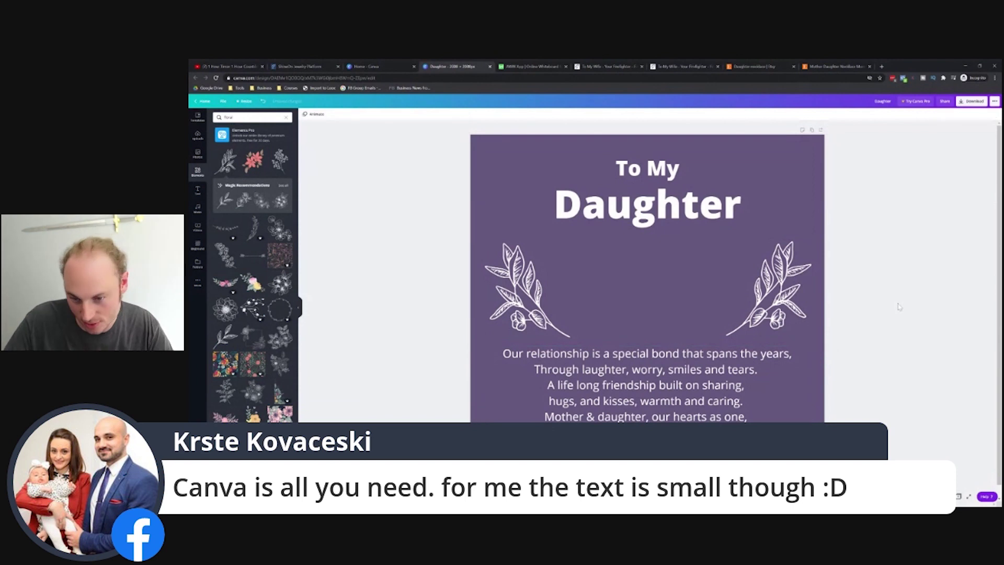
left_click_drag(777, 287, 773, 284)
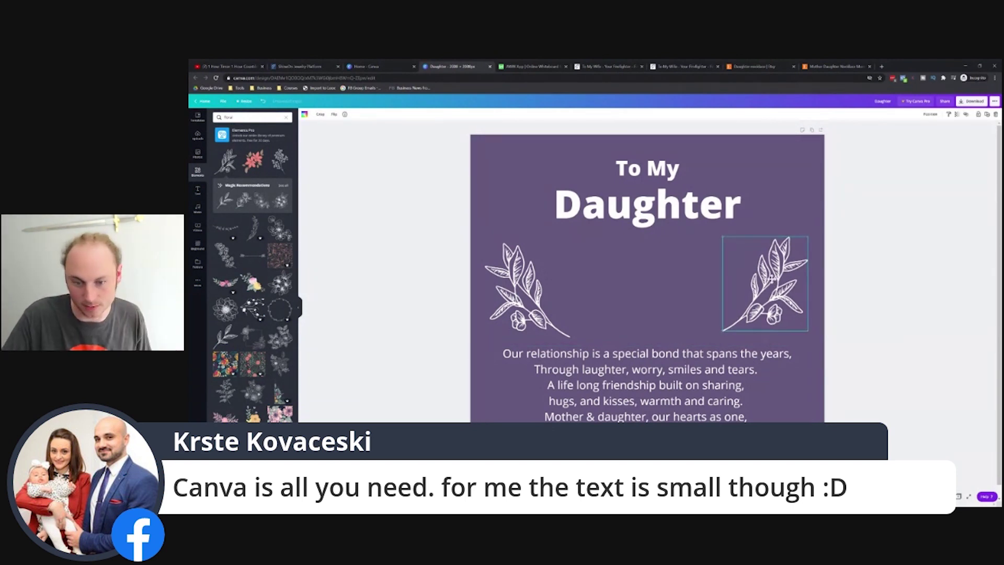
left_click(677, 393)
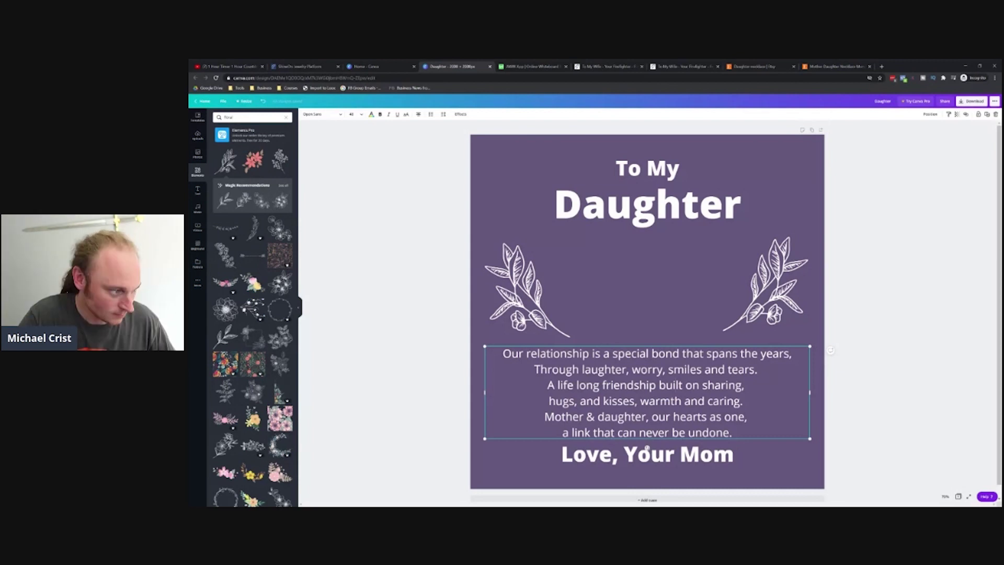
Drag the right leaf sprig slightly so its position matches the left sprig.
left_click(907, 378)
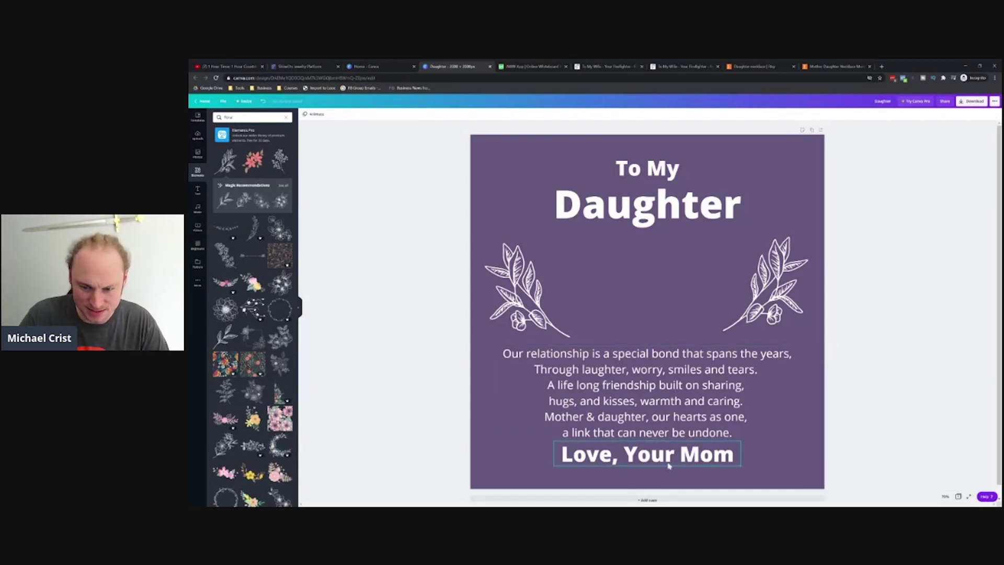
mouse_move(769, 308)
left_mouse_down()
mouse_move(779, 320)
mouse_move(762, 296)
left_mouse_up()
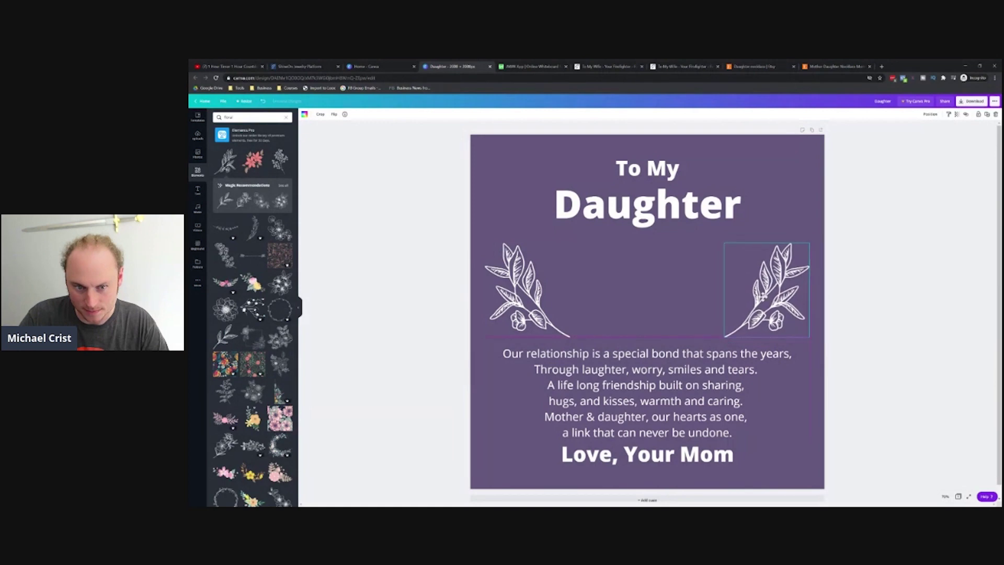
left_click(896, 418)
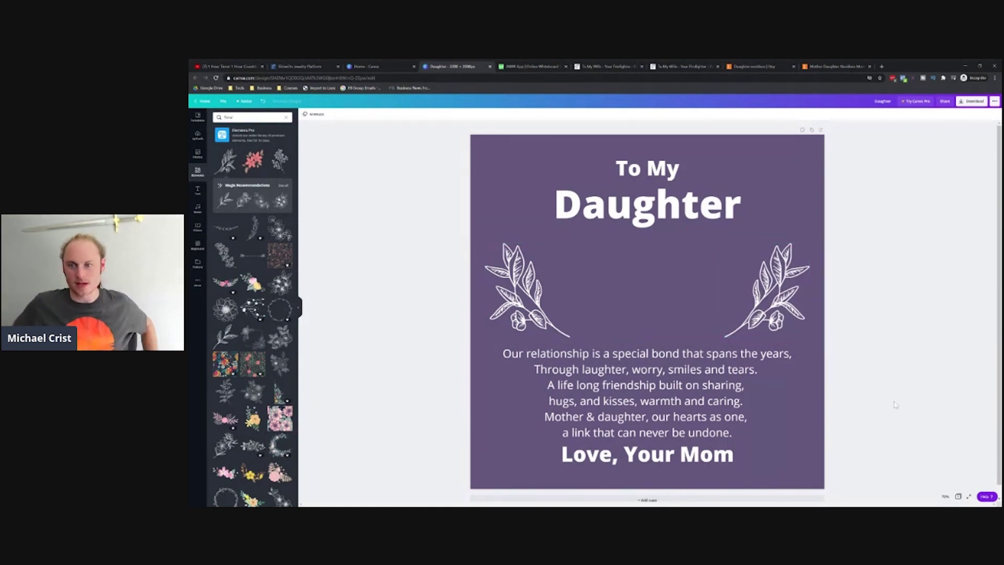